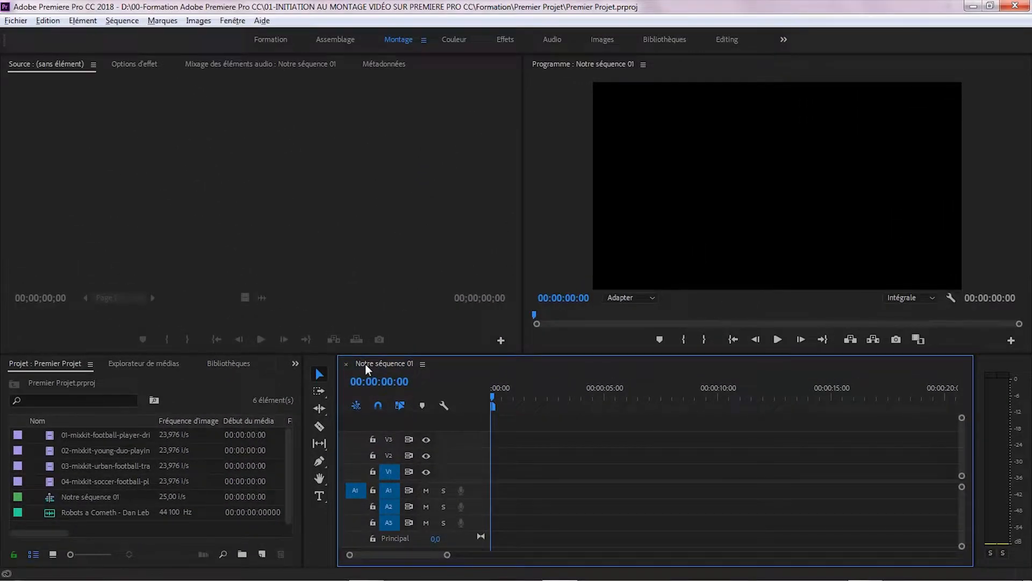
Close the Notre séquence 01 sequence in the timeline, and close the empty Montage panel as well.
left_click(346, 363)
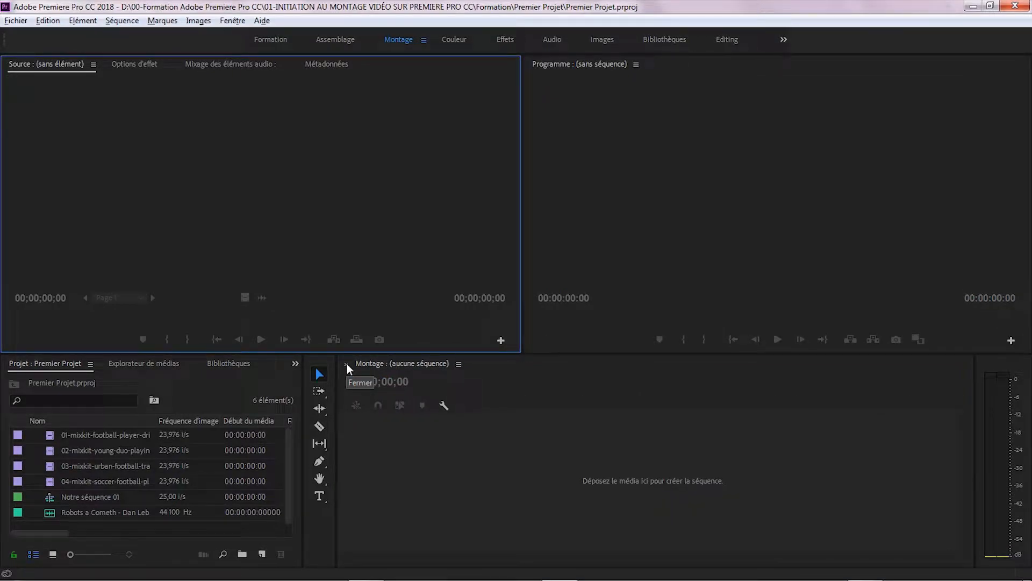
left_click(464, 364)
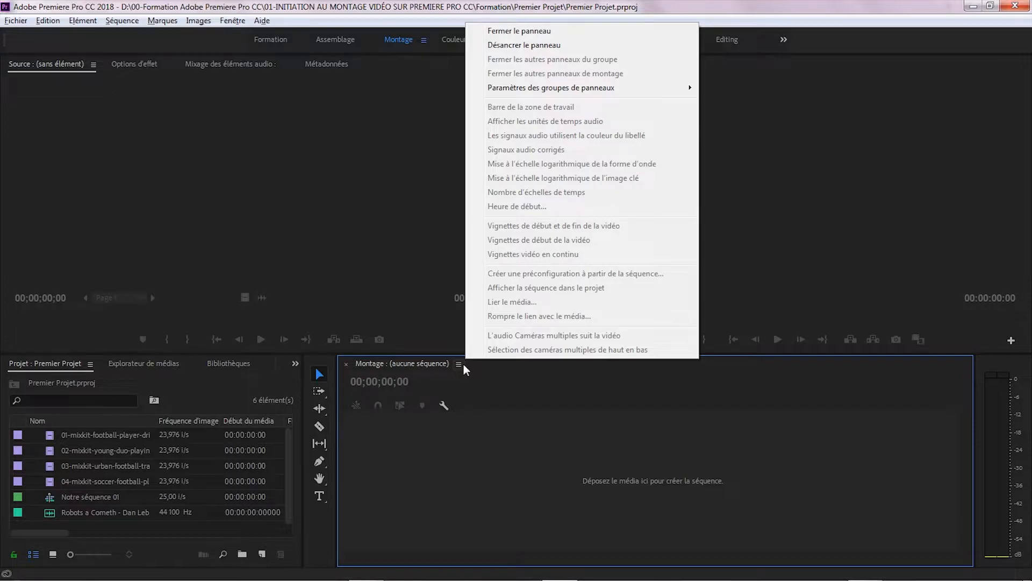
left_click(554, 32)
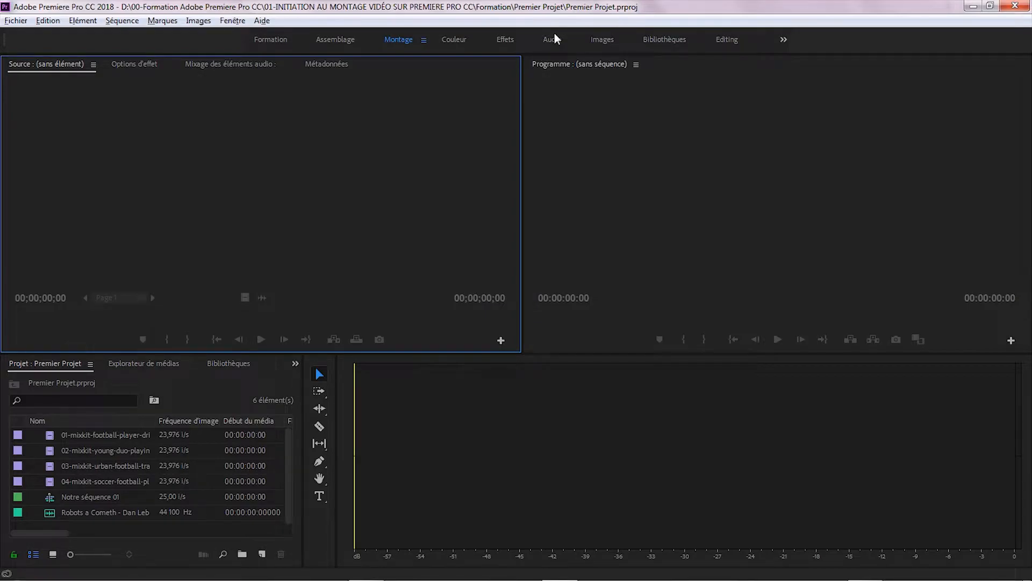
Restore the Montage panel in the workspace and open Notre séquence 01 in it from the project items.
left_click(232, 21)
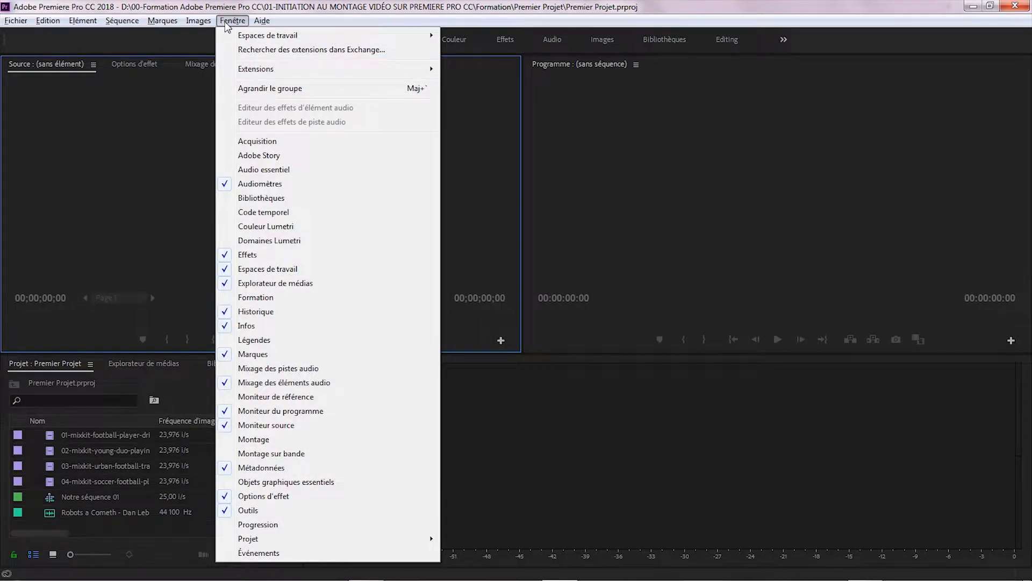
left_click(260, 440)
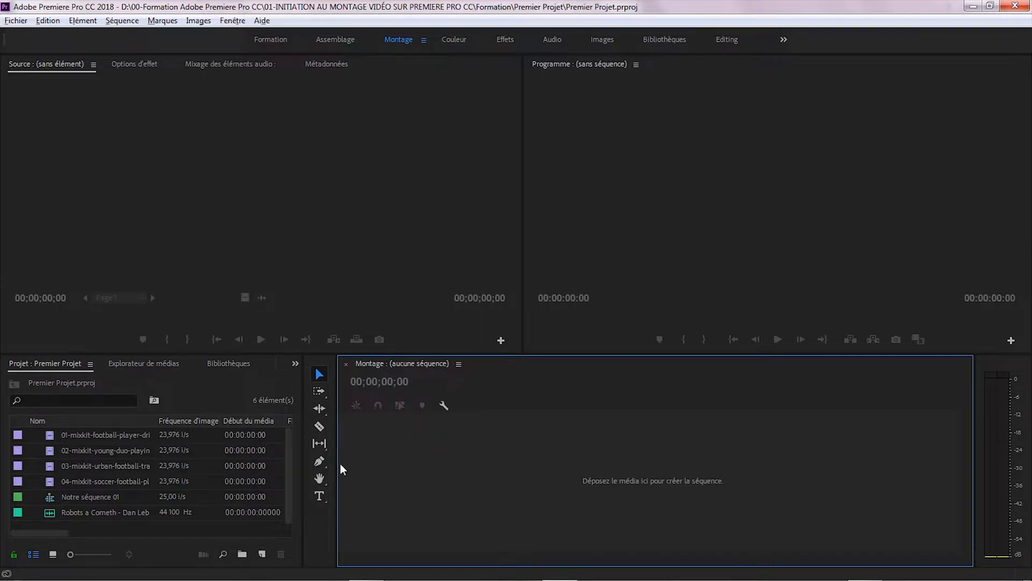
left_click(109, 499)
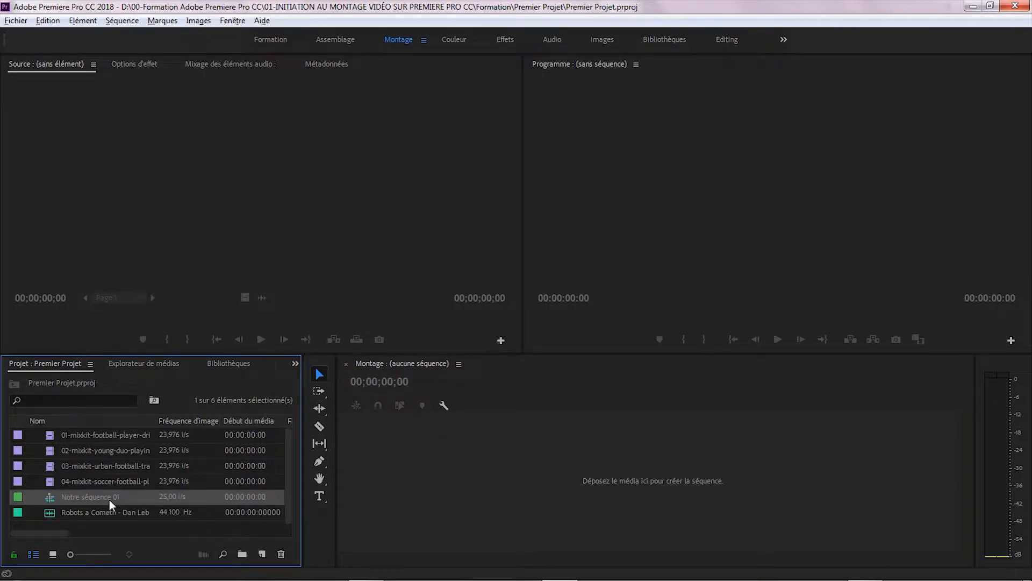
right_click(109, 499)
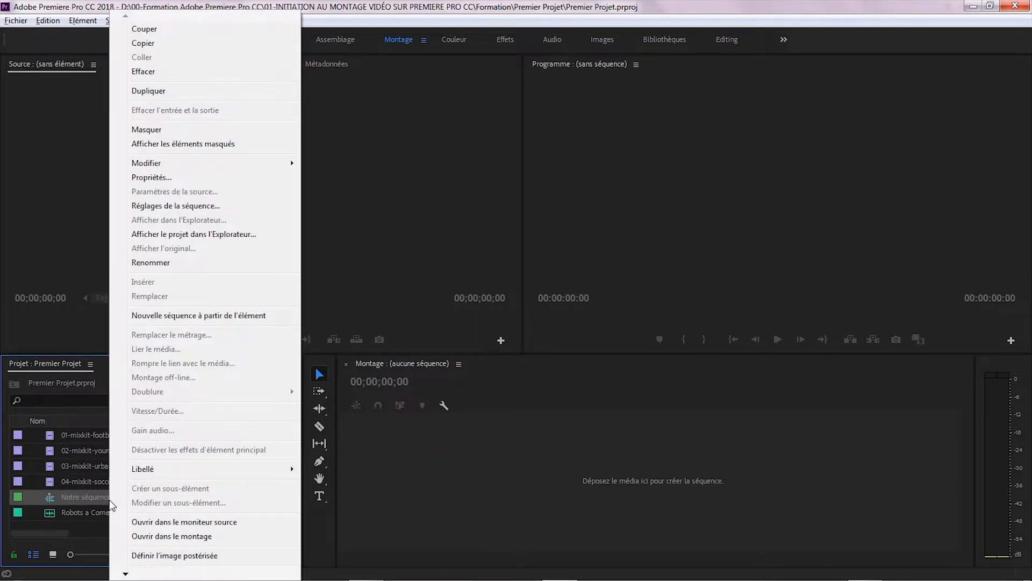
left_click(152, 538)
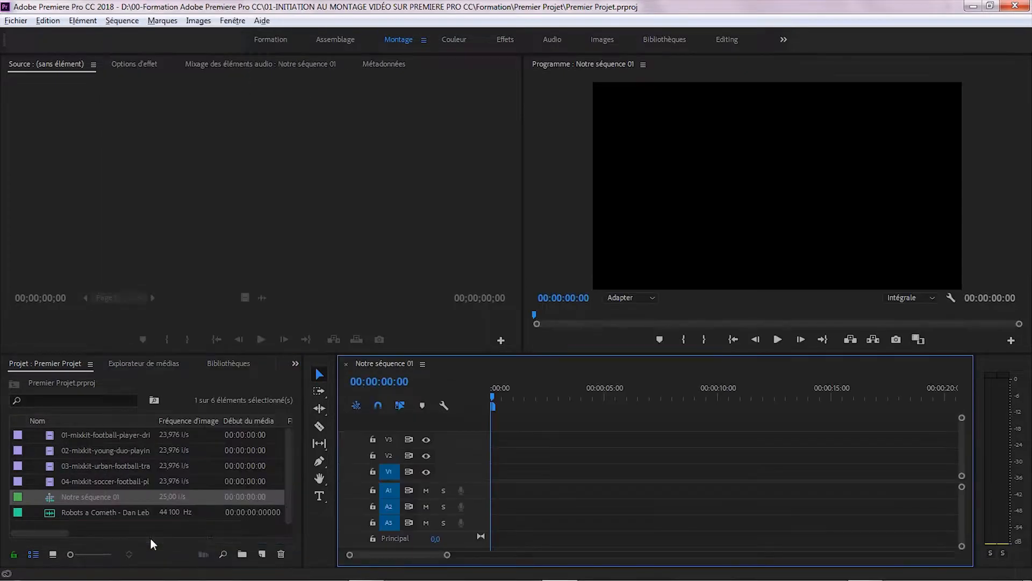
Close Notre séquence 01 in the timeline and reopen it directly from its project item.
left_click(346, 364)
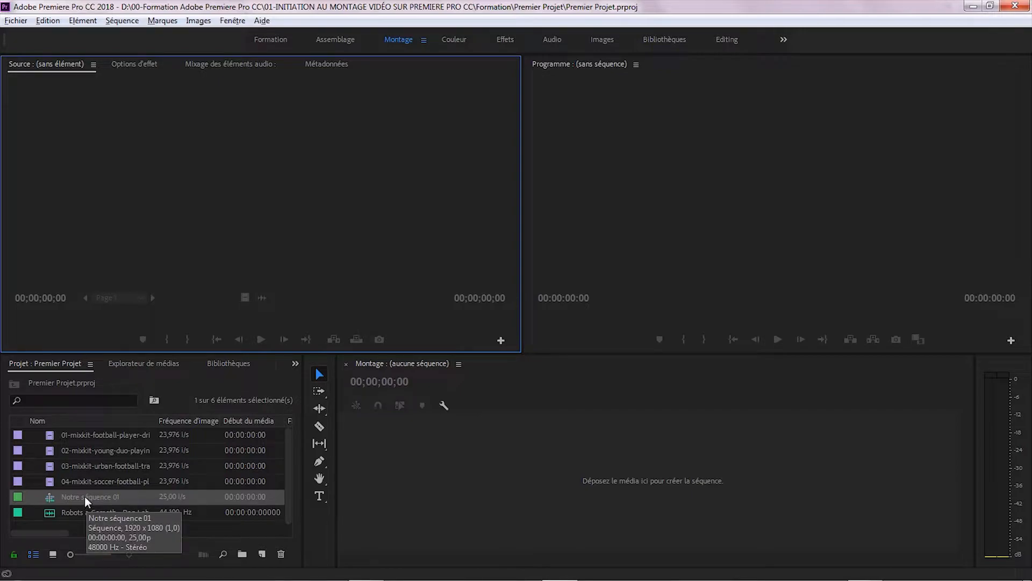
left_click(43, 496)
double_click(50, 499)
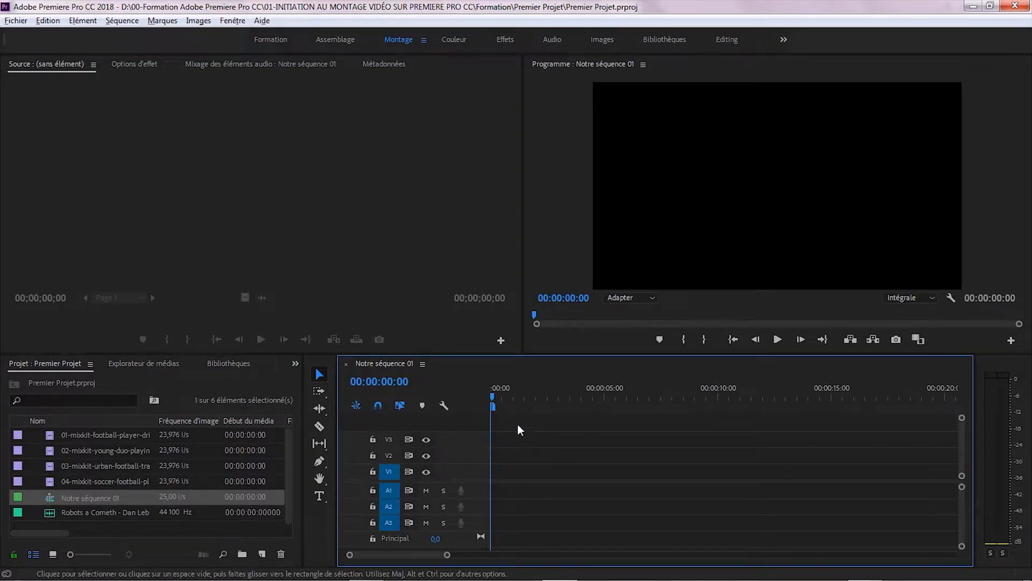
Create a second sequence named Notre séquence 02 using the 1080P 25F preset settings.
left_click(261, 553)
left_click(283, 396)
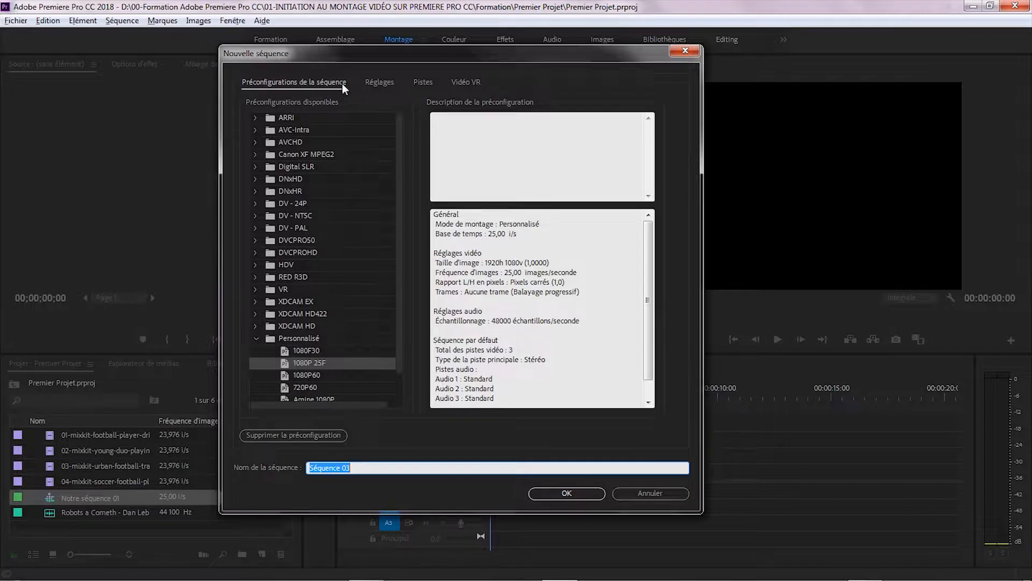
left_click(377, 84)
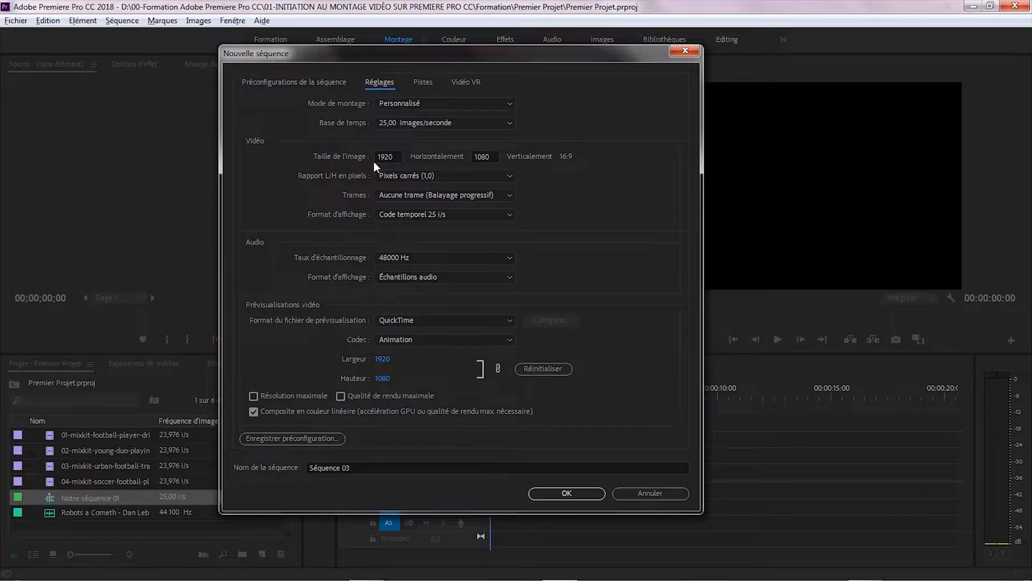
left_click(361, 467)
key("Home")
type("Notre")
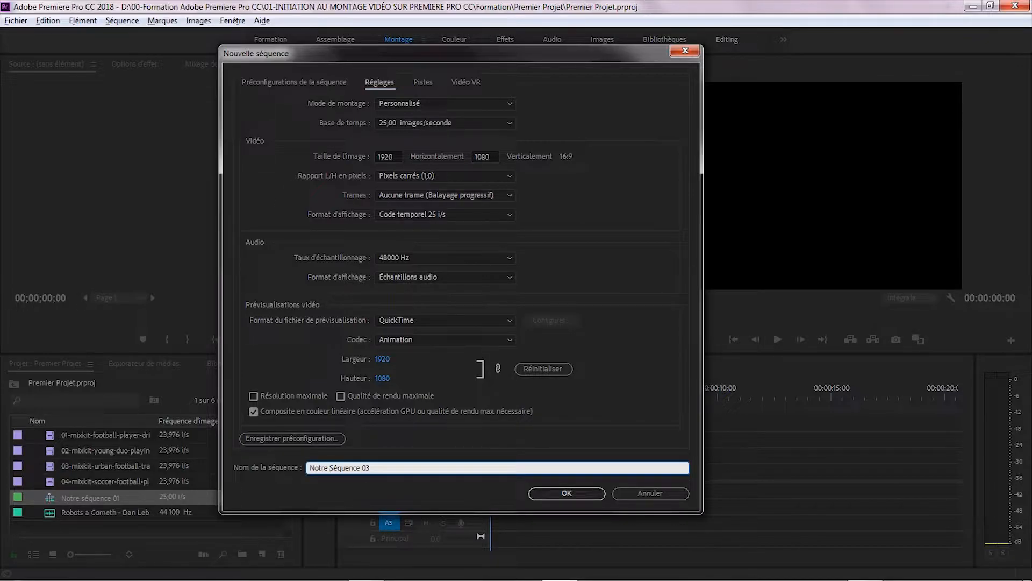
key("Delete")
type("s")
type("2")
left_click(554, 492)
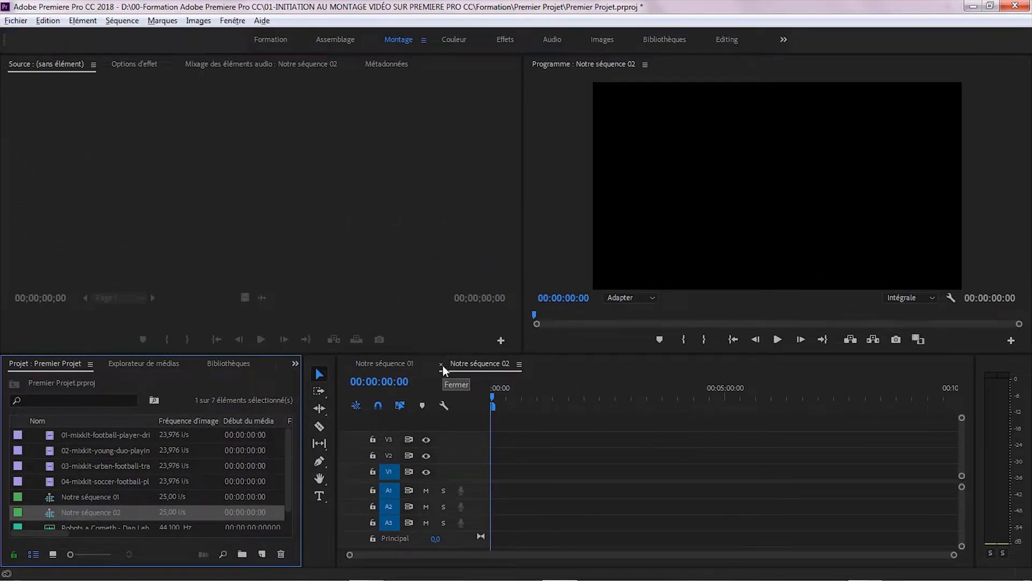
Close Notre séquence 02 in the timeline and delete it from the project.
left_click(441, 364)
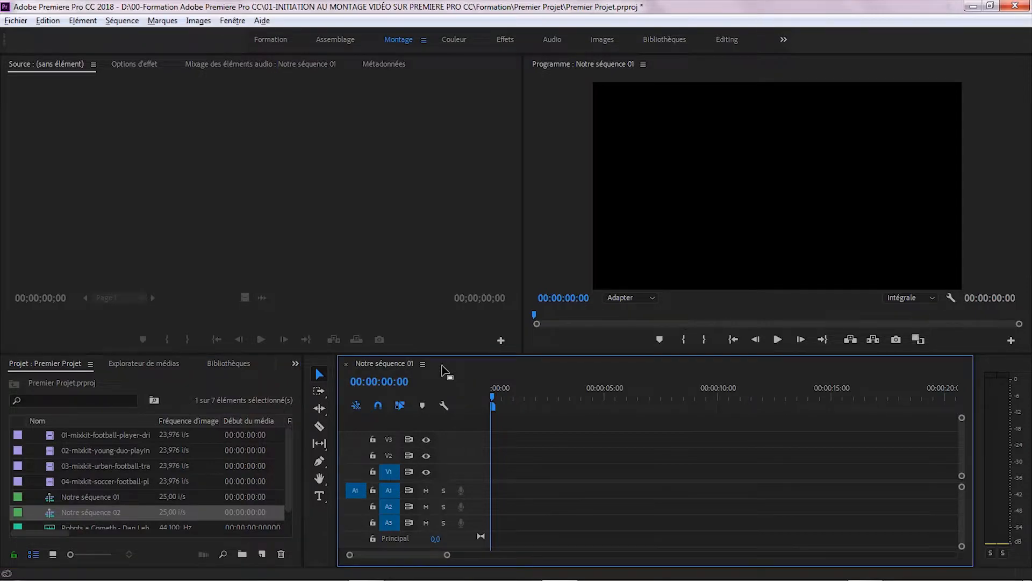
right_click(111, 515)
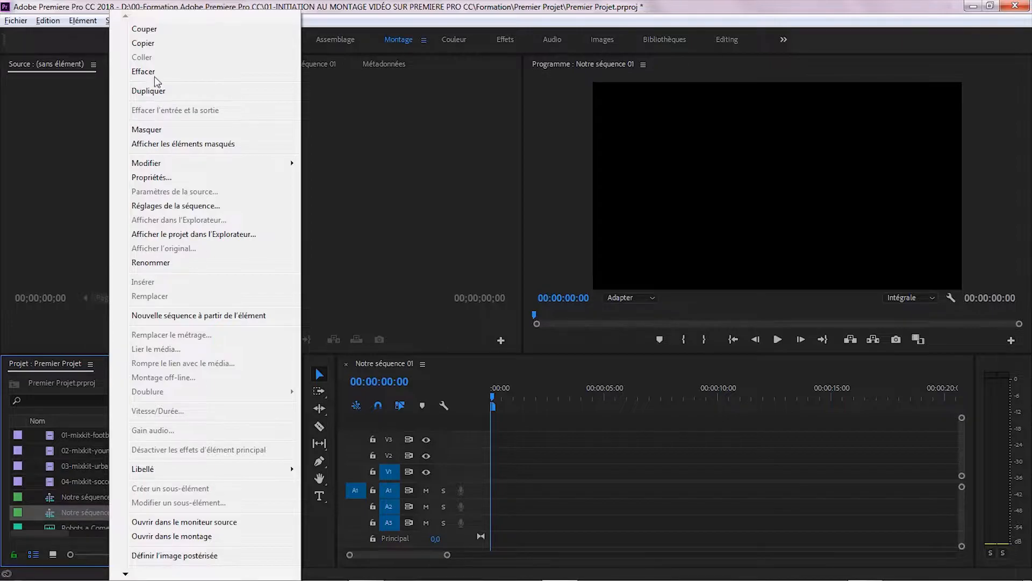
left_click(150, 73)
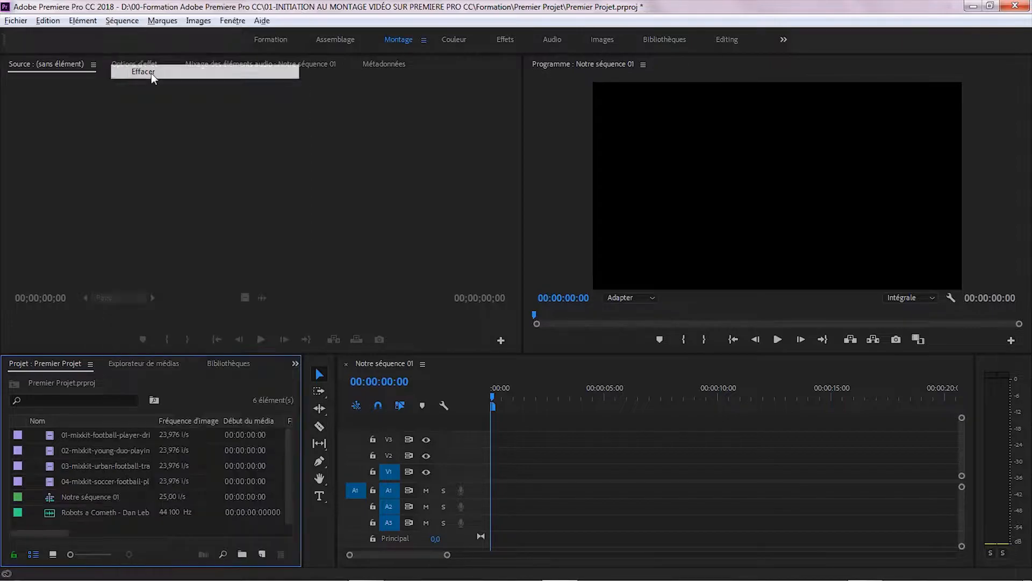
Place the 01-mixkit-football-player-dribbling-to-the-defender-2917.mp4 clip on track V1 at the very start of Notre séquence 01.
left_click(91, 433)
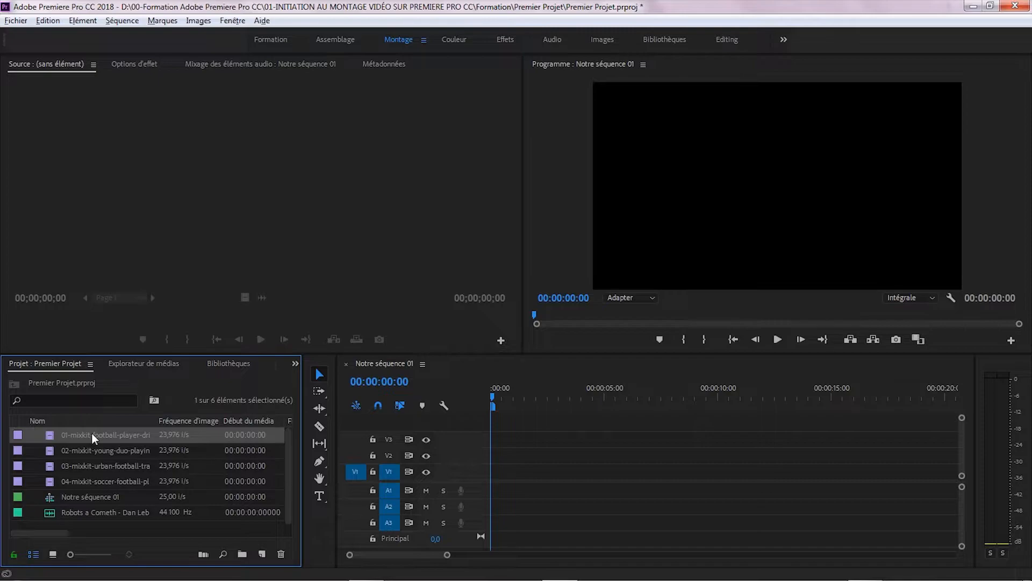
left_click_drag(92, 433, 498, 477)
left_click(600, 321)
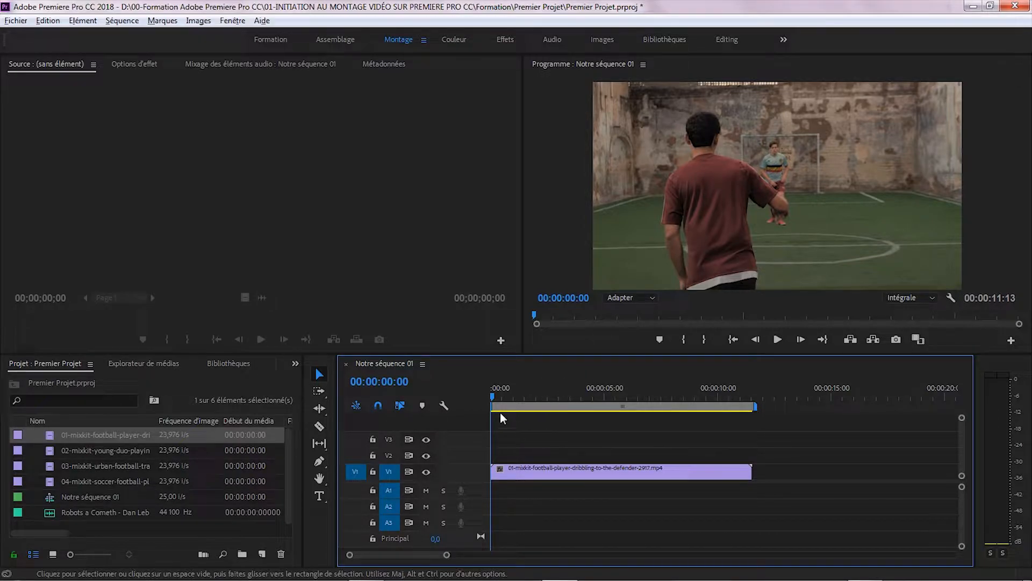
Move the playhead of Notre séquence 01 to exactly 00:00:02:00.
mouse_move(492, 397)
left_mouse_down()
mouse_move(706, 403)
mouse_move(505, 413)
left_mouse_up()
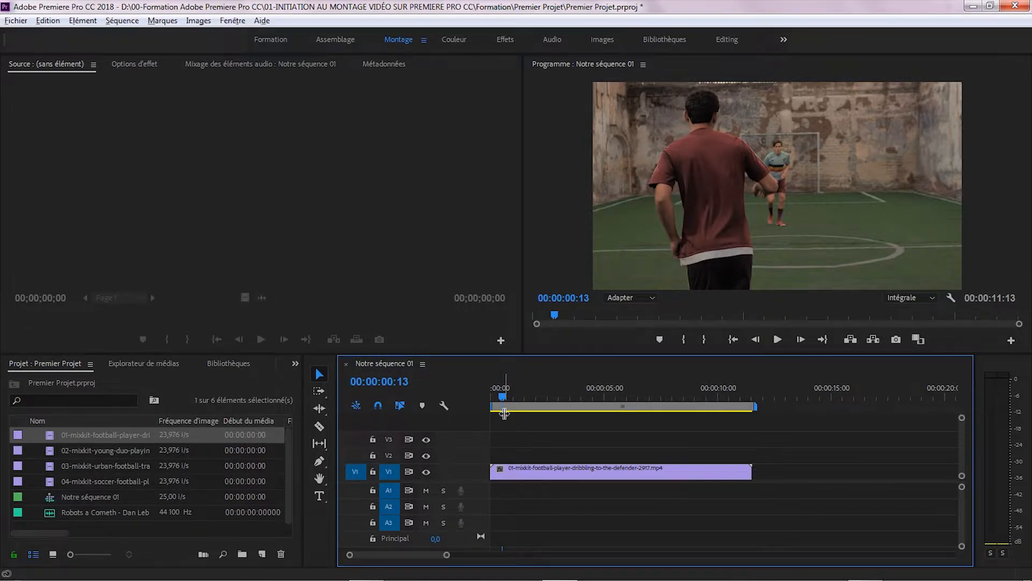
left_click(383, 383)
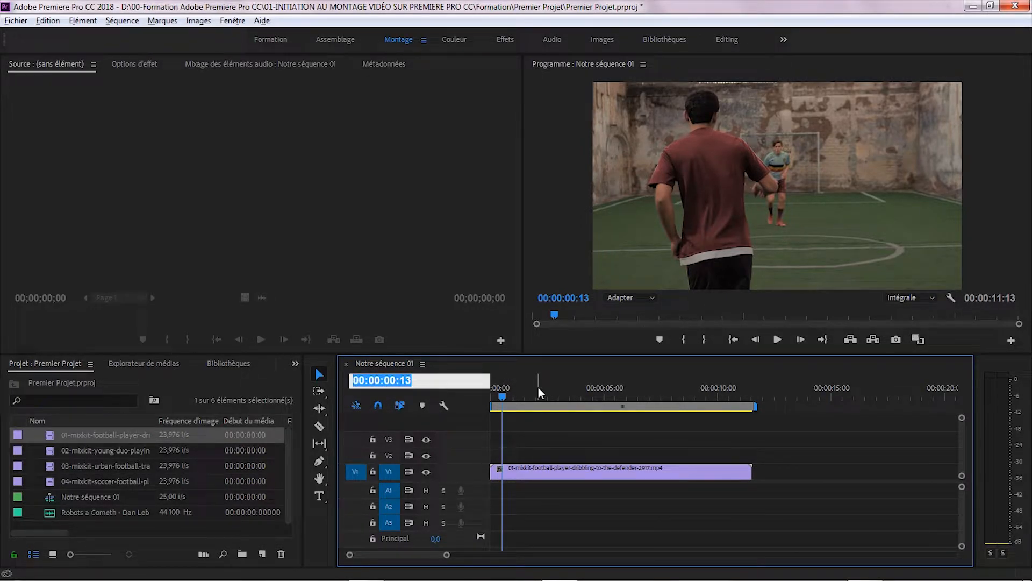
type("200")
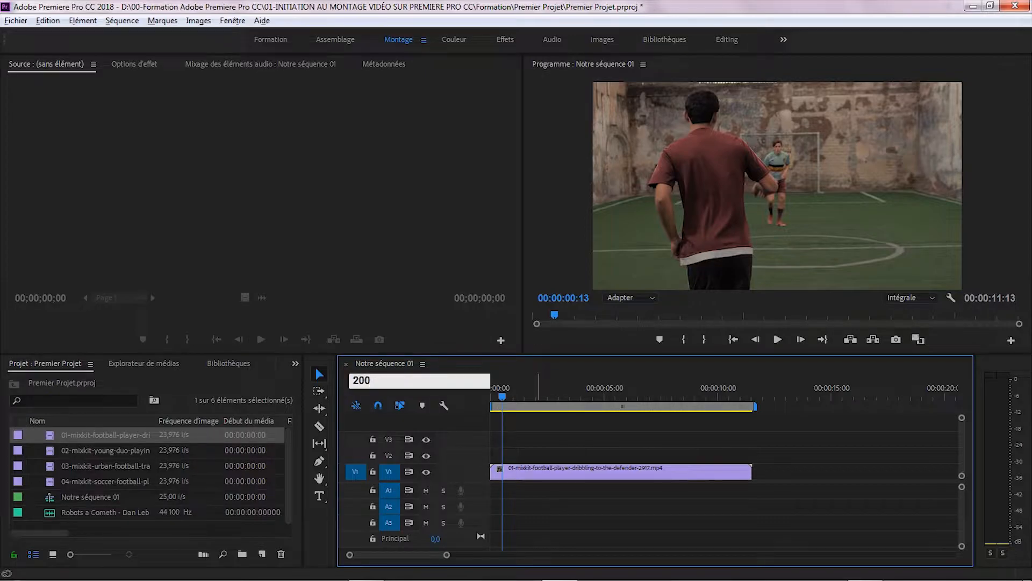
key("Return")
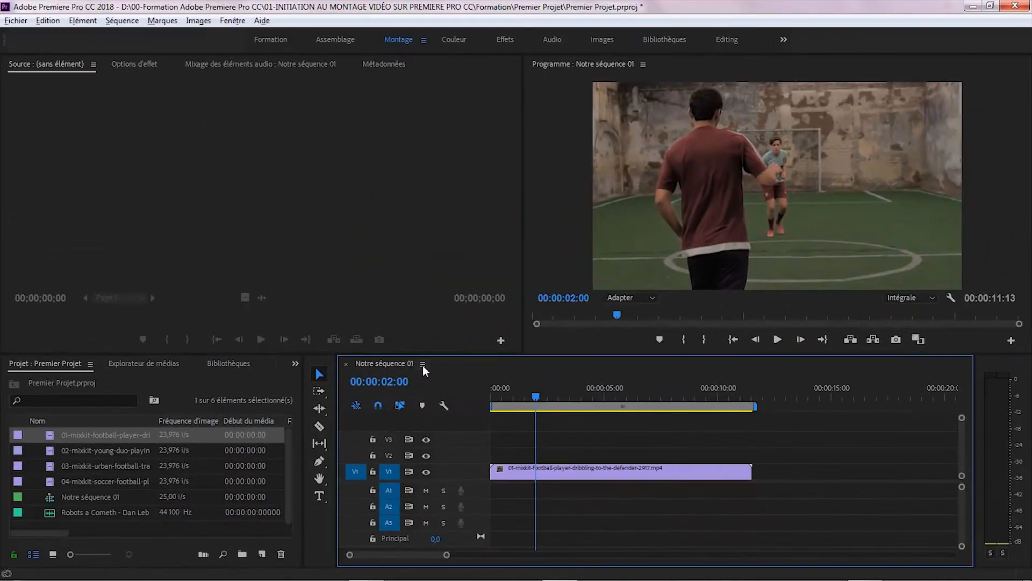
Hide the work area bar in the timeline of Notre séquence 01.
left_click(572, 184)
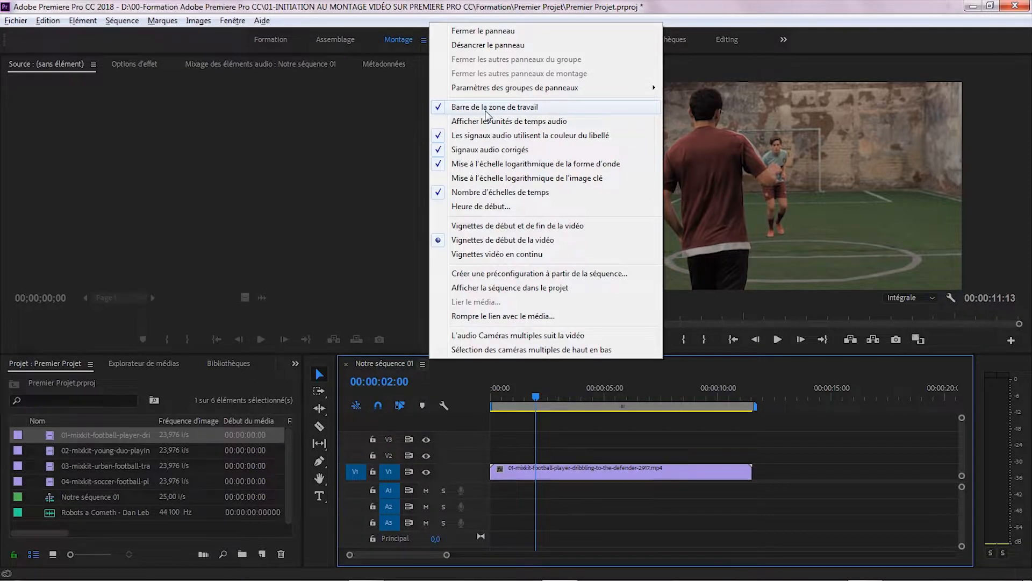
left_click(437, 107)
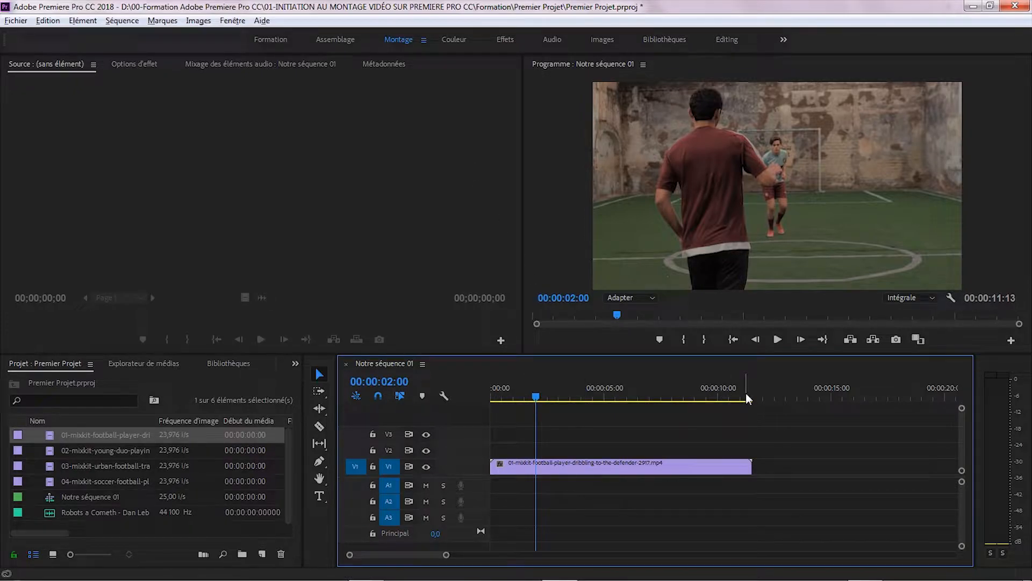
Show the work area bar again and extend its end to the end of the football clip.
left_click(423, 366)
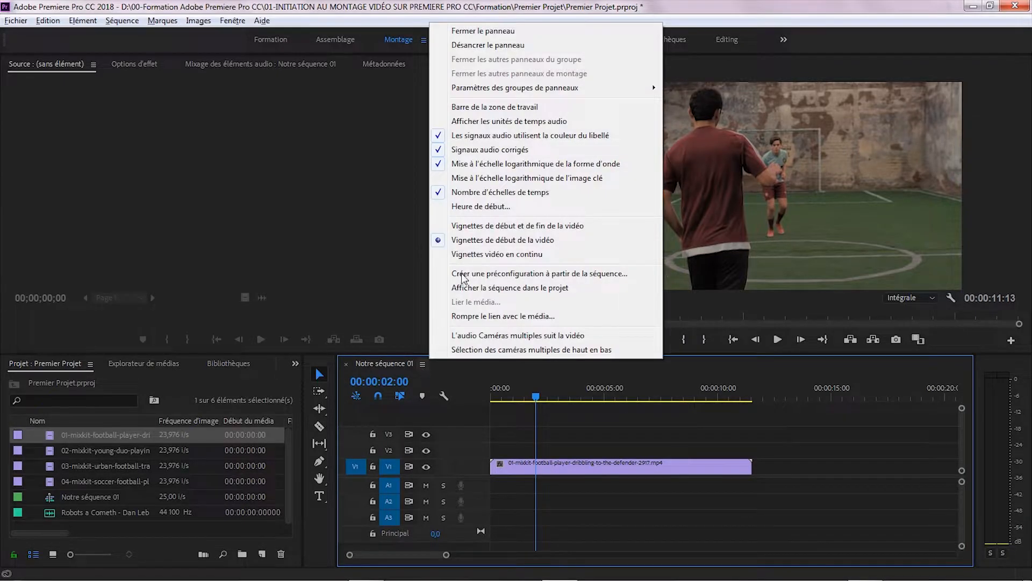
left_click(487, 108)
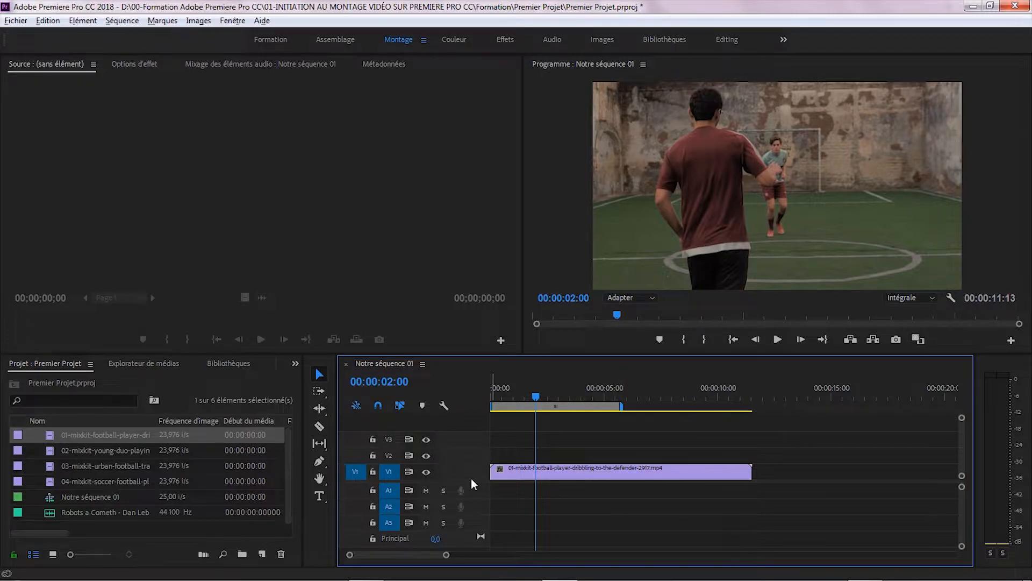
left_click_drag(622, 409, 755, 411)
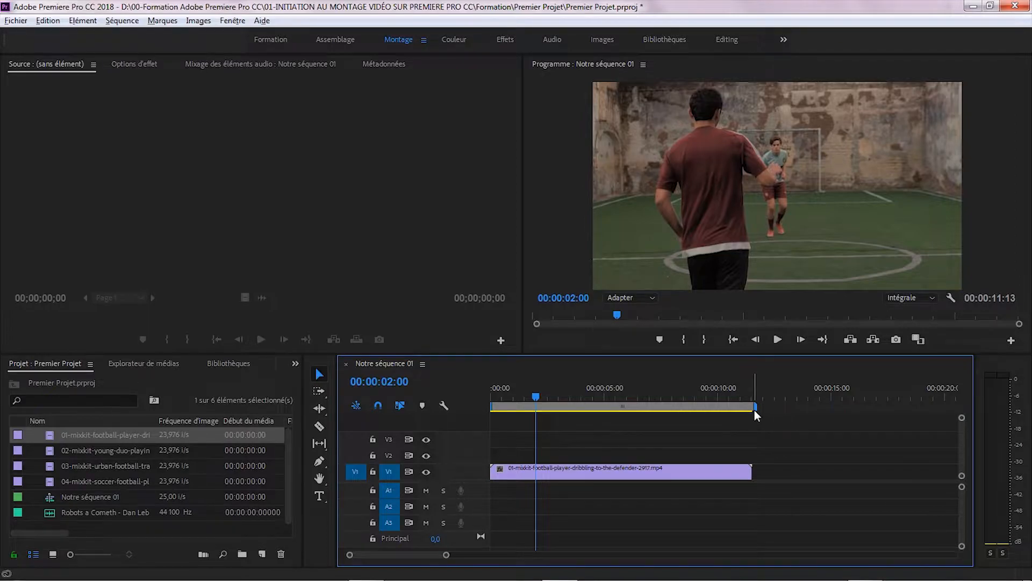
Turn off the work area bar display above the tracks of Notre séquence 01.
left_click(422, 364)
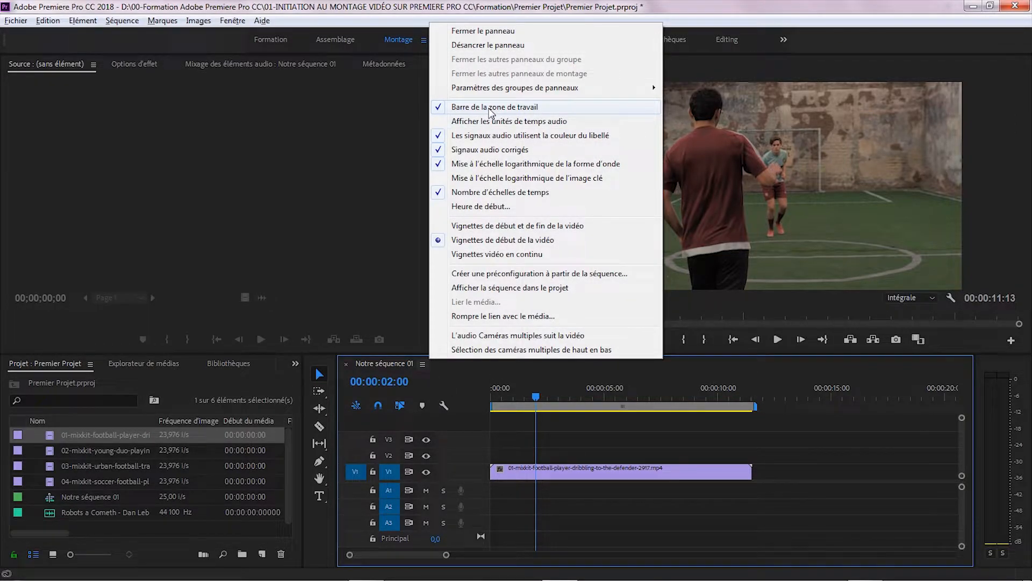
left_click(438, 108)
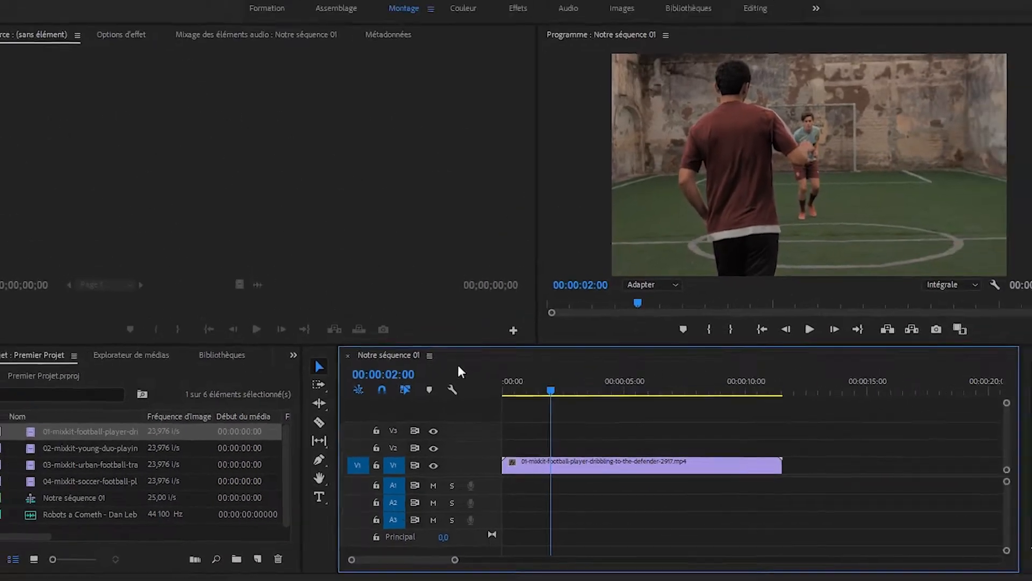
Switch the timeline ruler of Notre séquence 01 to audio time units, and switch it back to video frames.
left_click(431, 354)
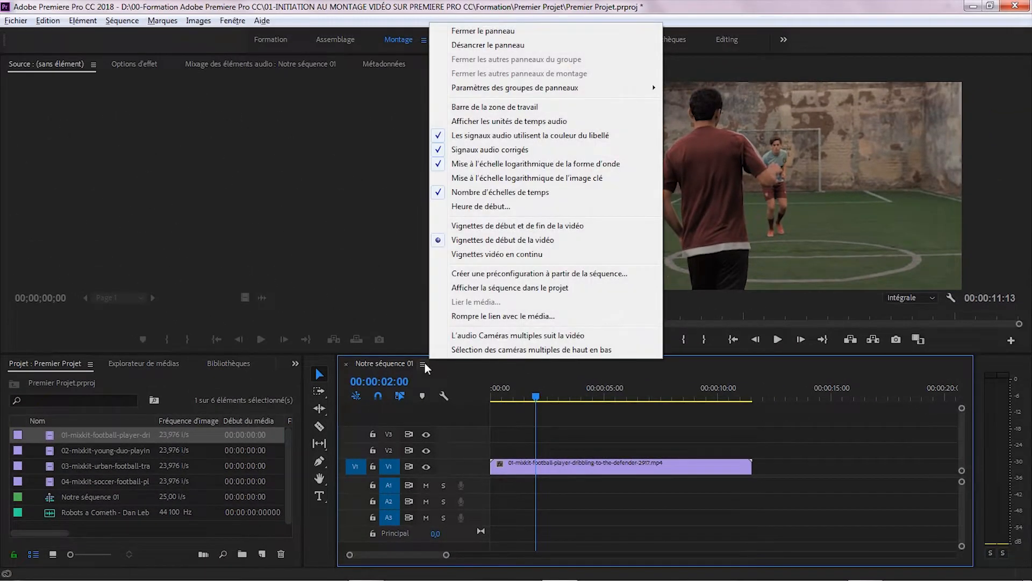
left_click(524, 122)
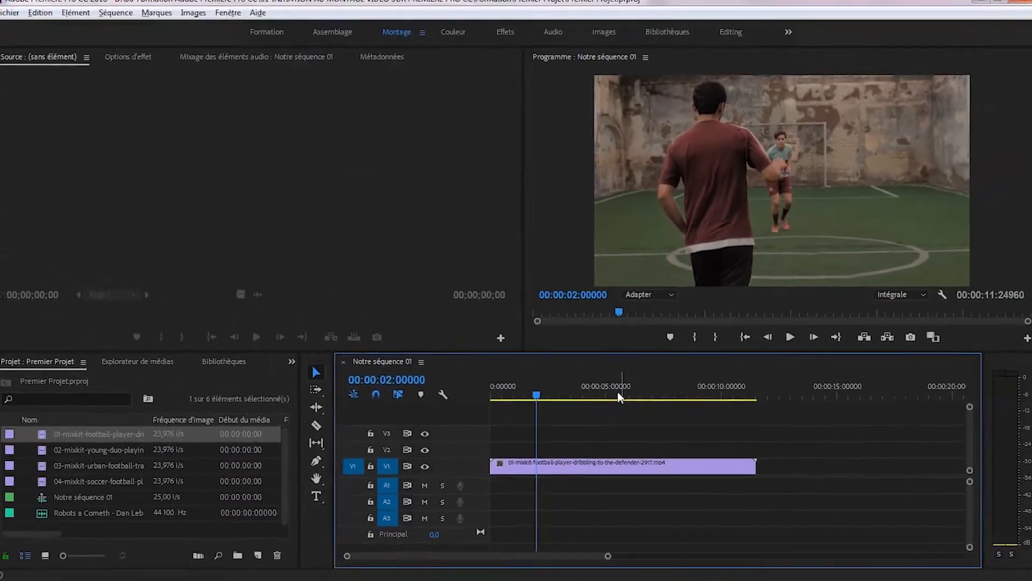
left_click(421, 361)
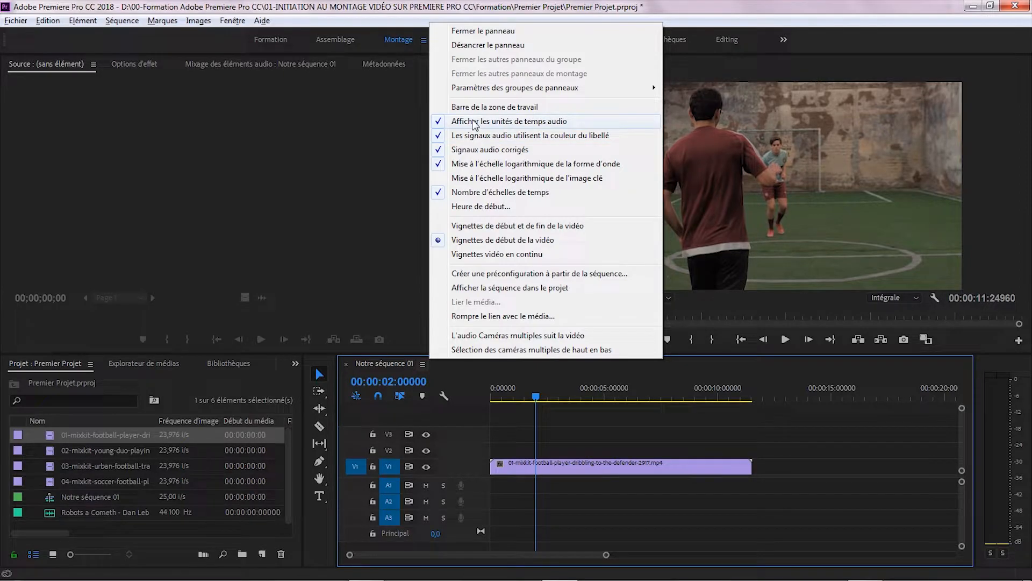
left_click(473, 122)
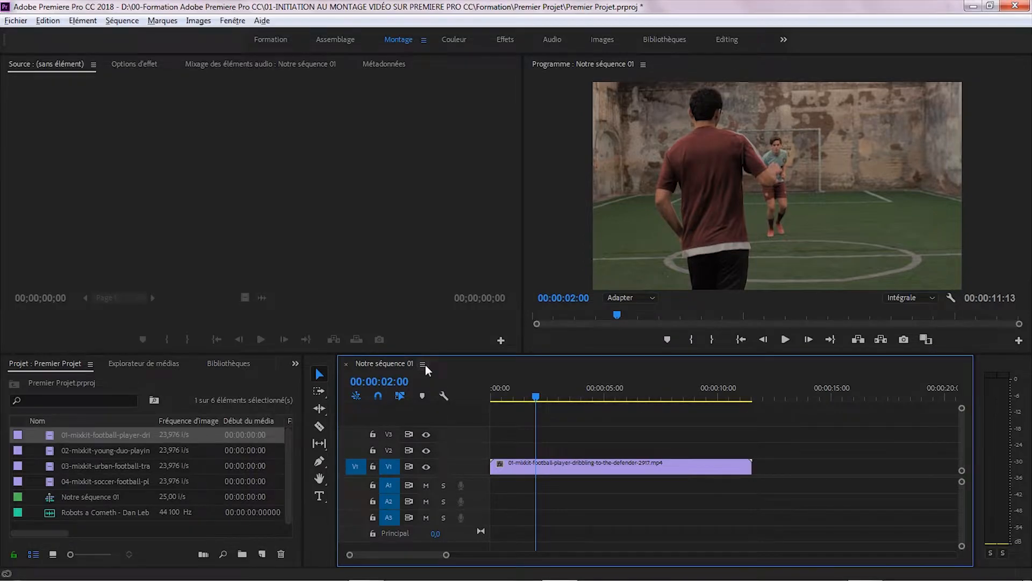
Hide the time numbers on the timeline ruler of Notre séquence 01, and show them again.
left_click(423, 364)
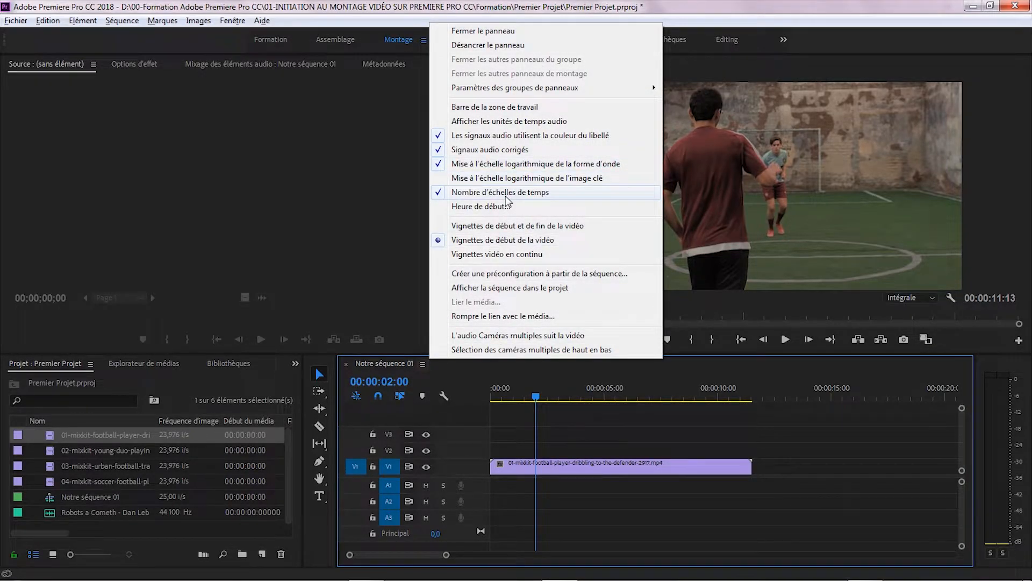
left_click(505, 196)
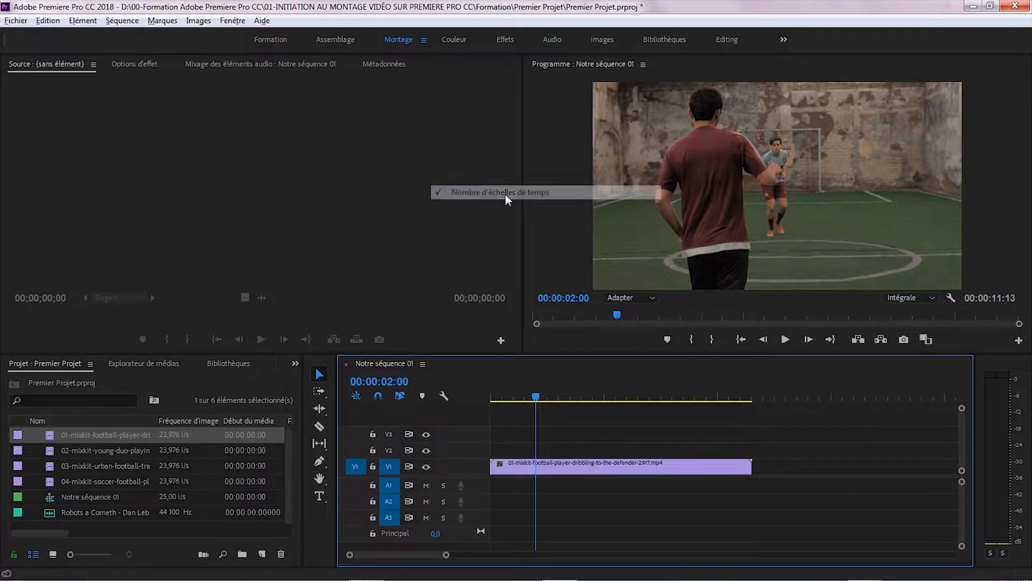
left_click(423, 364)
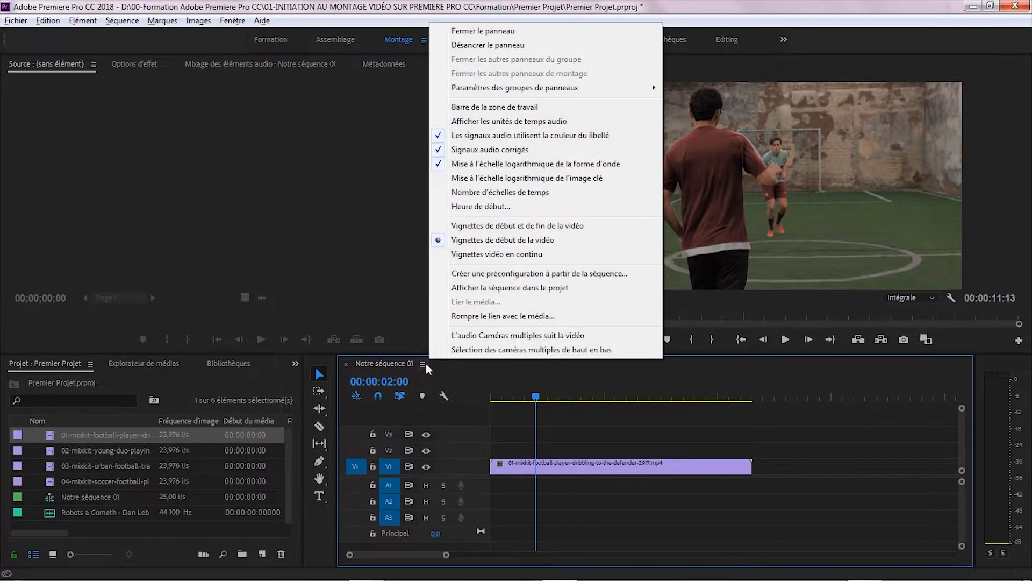
left_click(492, 197)
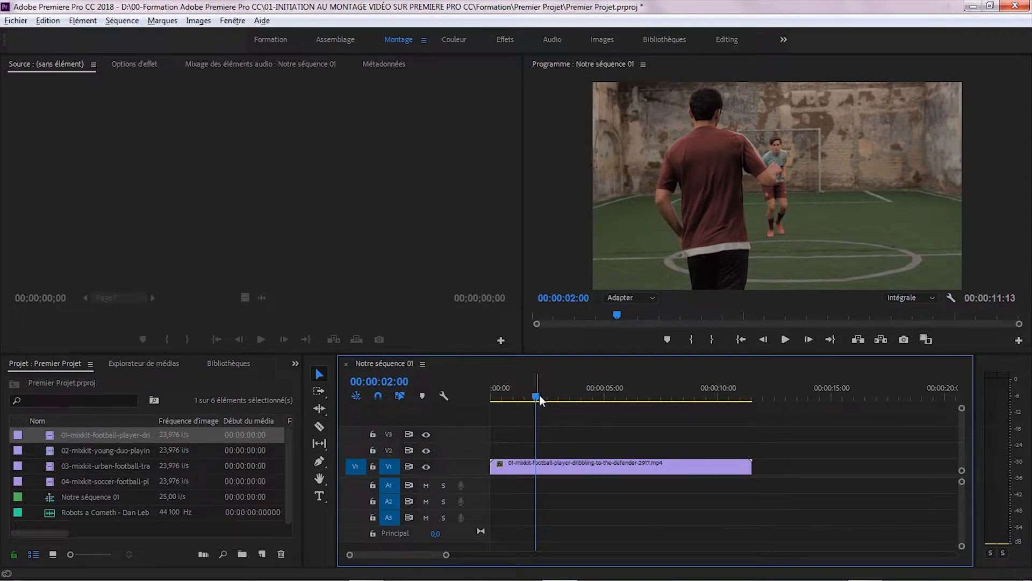
Return the playhead to the sequence start and set the start time of Notre séquence 01 to 00:00:10:00.
left_click(742, 339)
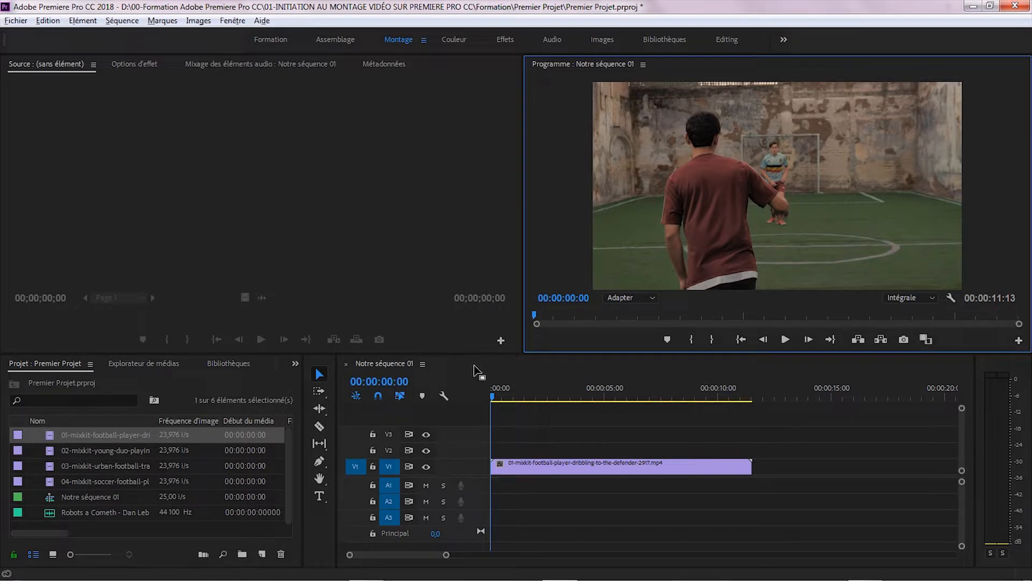
left_click(423, 364)
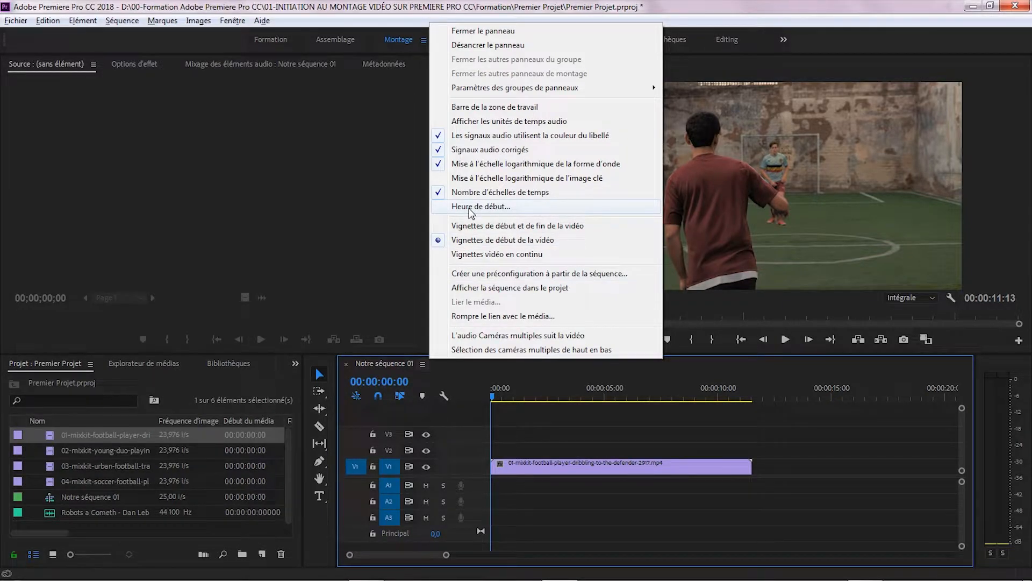
left_click(471, 208)
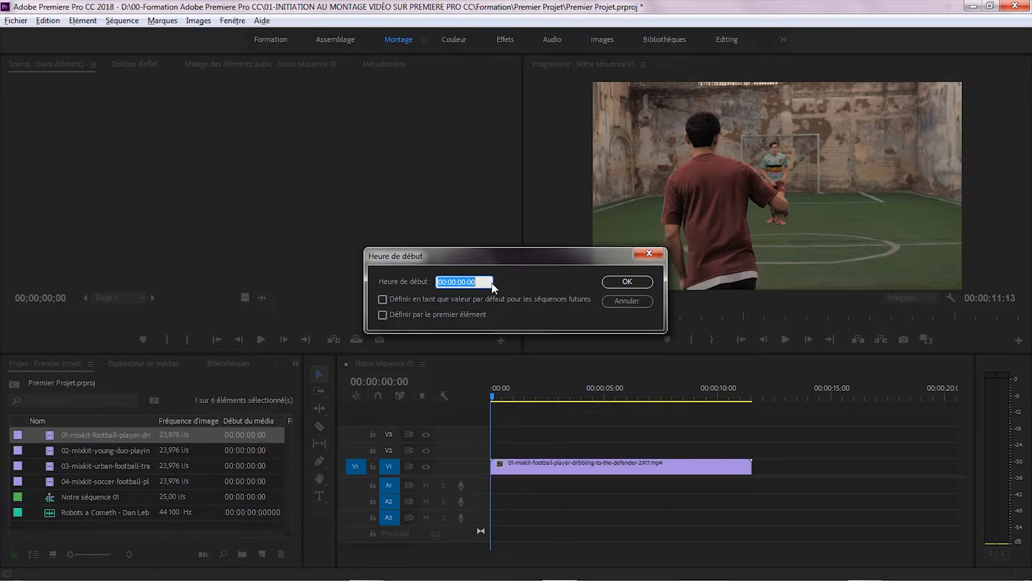
key("BackSpace")
type("1000")
key("Return")
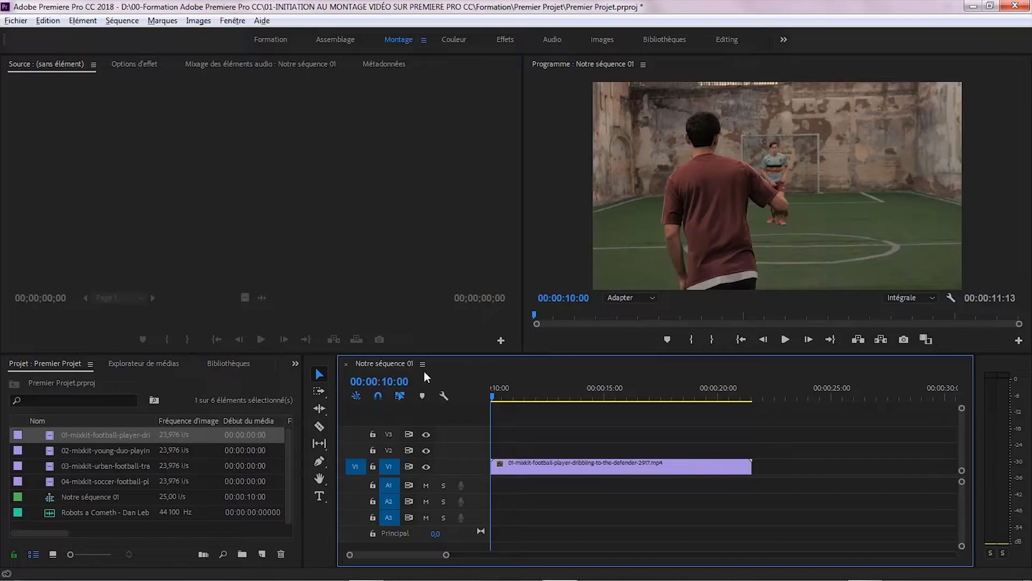
Reset the sequence start time to 00:00:00:00 and place the playhead at about 00:00:01:06.
left_click(290, 316)
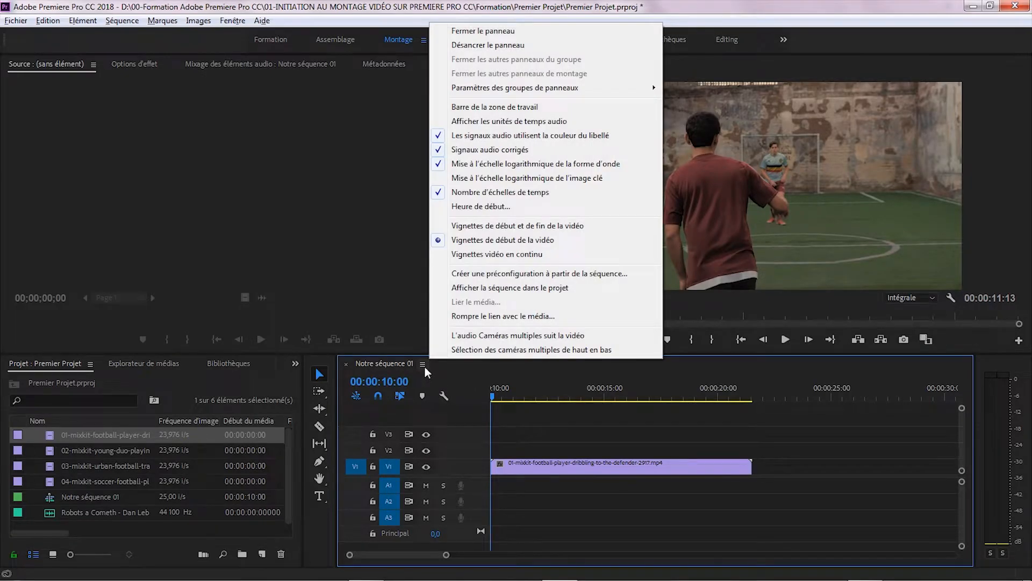
left_click(481, 206)
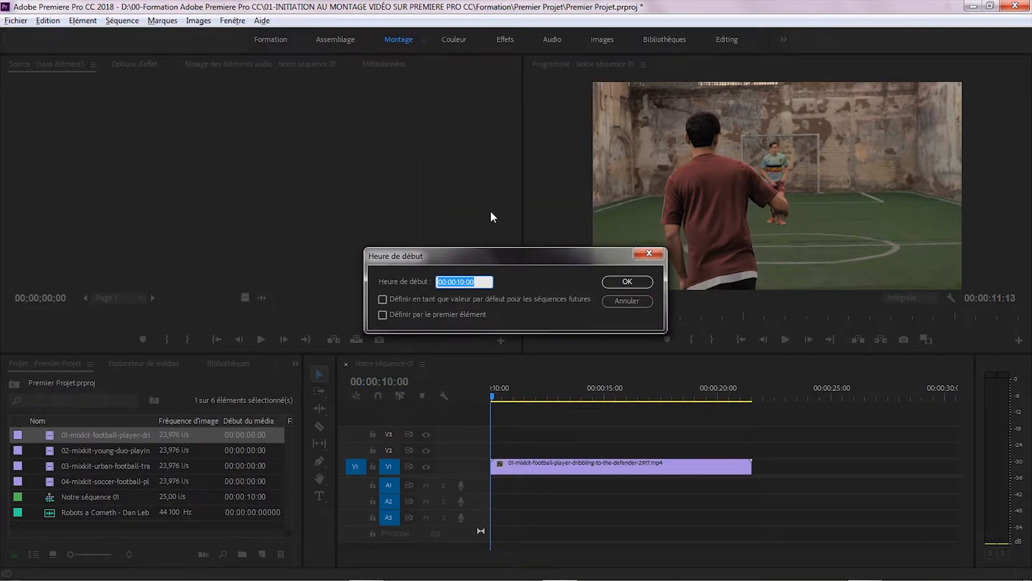
type("00")
key("Return")
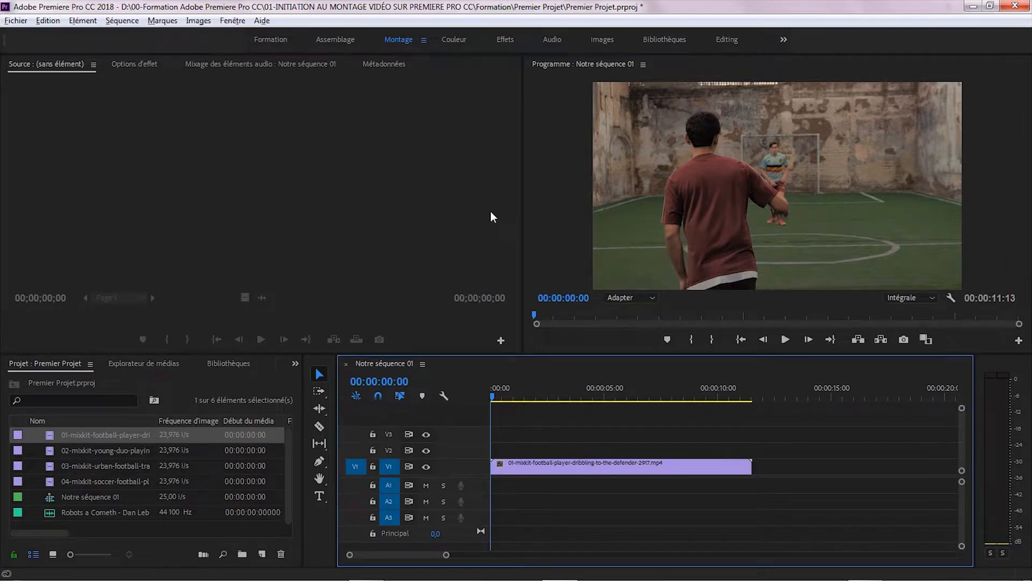
left_click(423, 363)
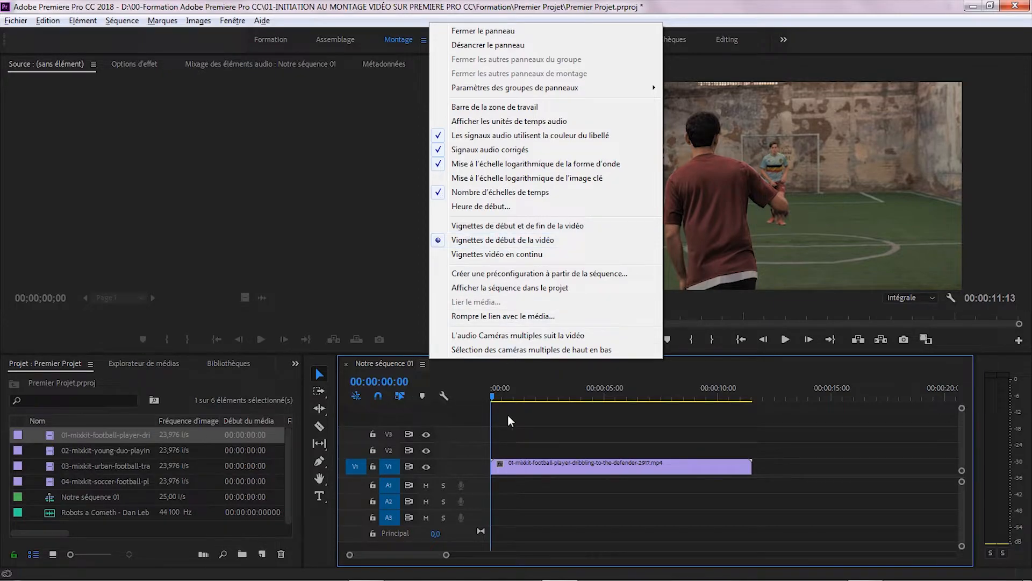
left_click(519, 383)
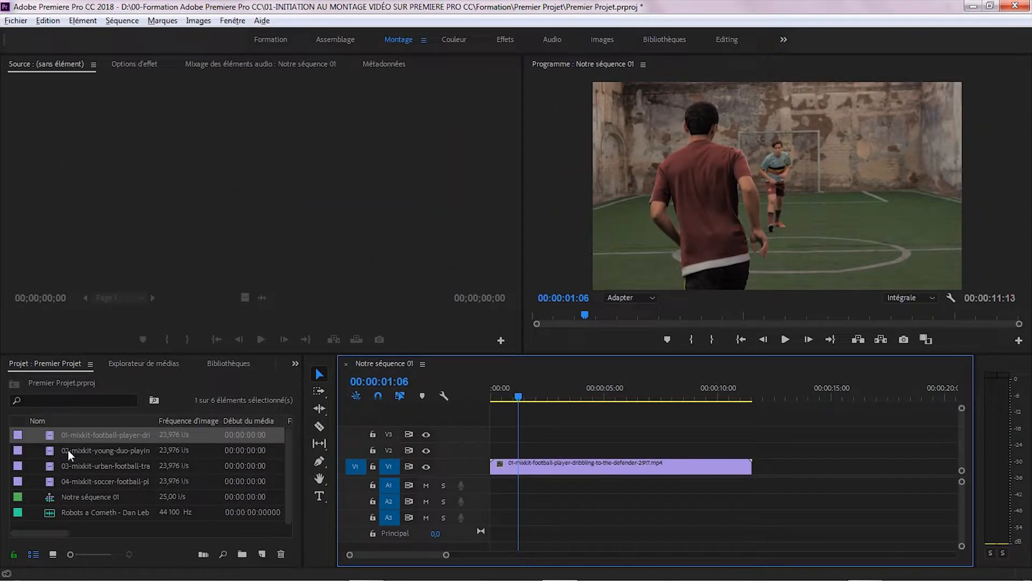
Add clip 02-mixkit-young-duo-playing-soccer-at-night-2920.mp4 to track V1 and snap it against the end of the first clip.
left_click_drag(70, 451, 794, 473)
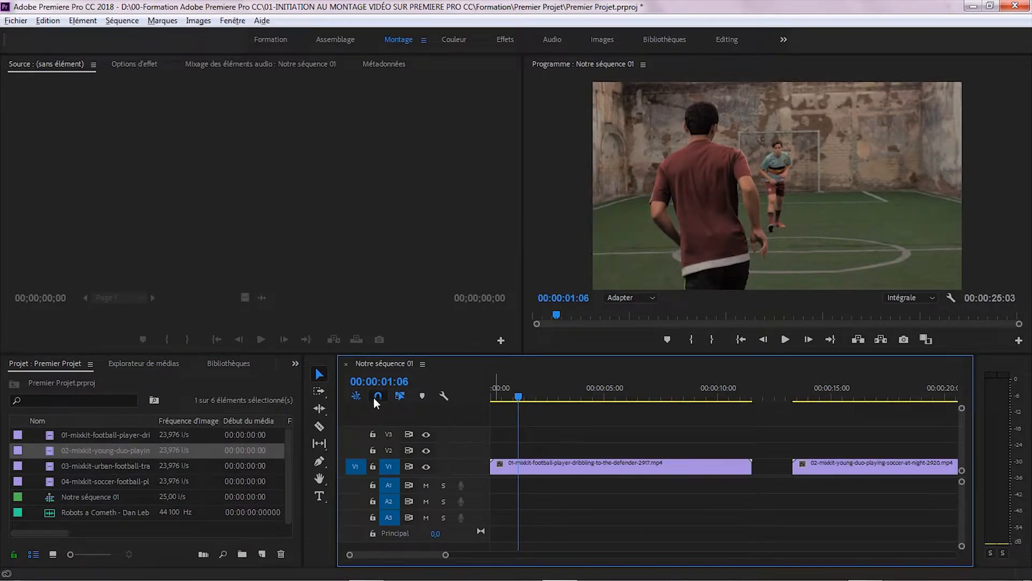
left_click(862, 462)
left_click_drag(861, 471, 839, 467)
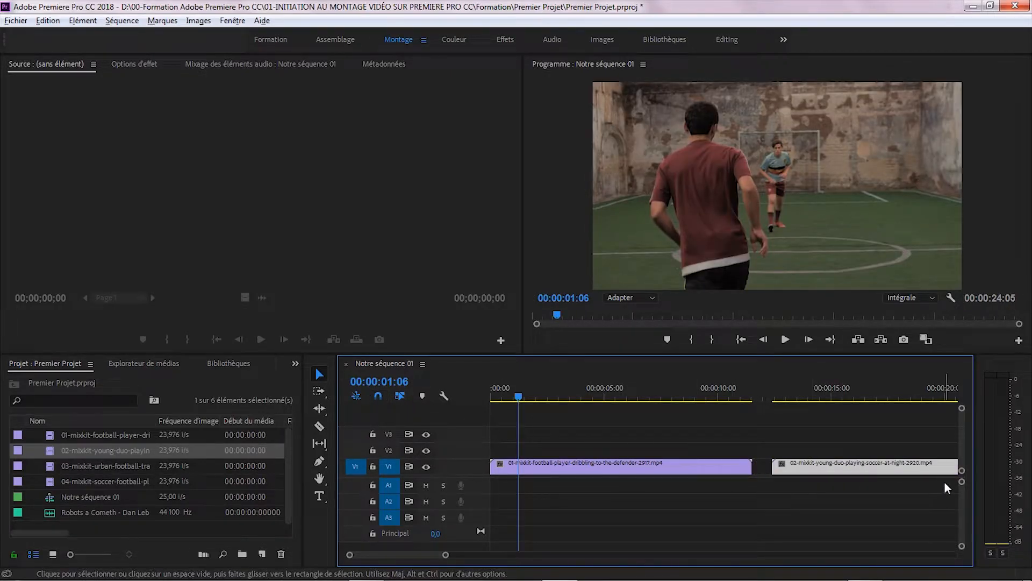
left_click_drag(882, 469, 862, 461)
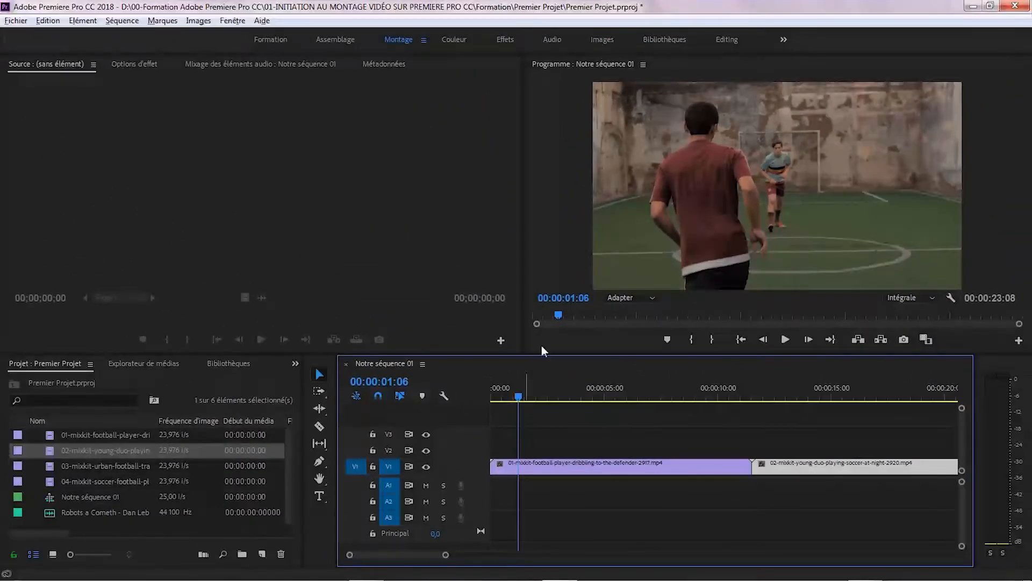
Move the playhead to 00:00:02:00 and add a sequence marker there.
left_click(398, 381)
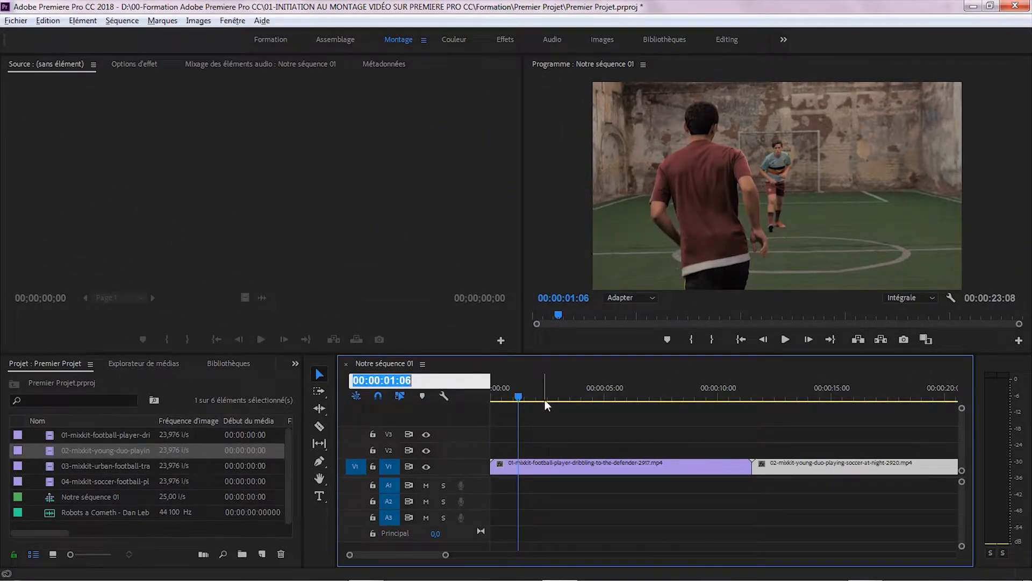
type("200")
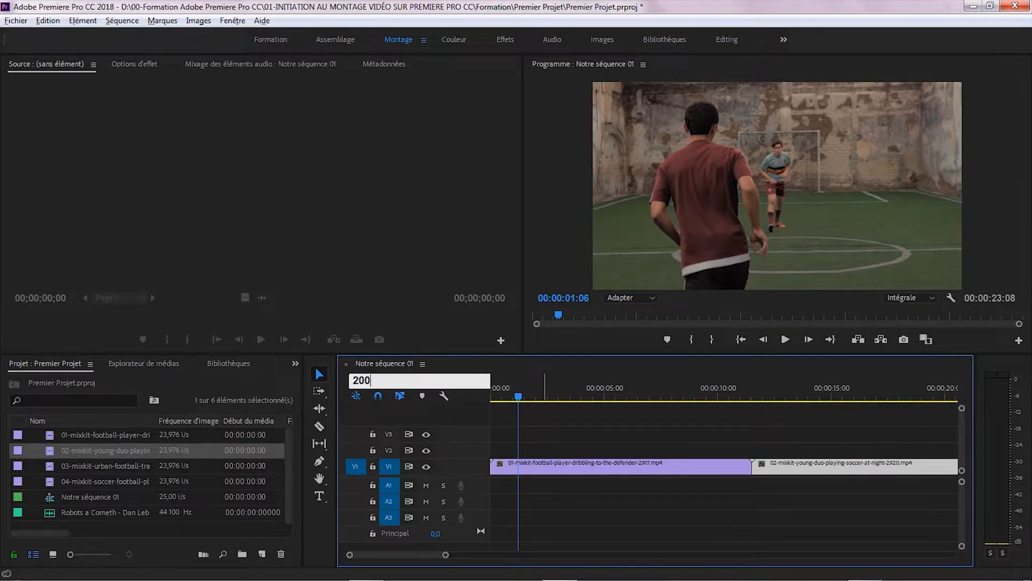
key("Return")
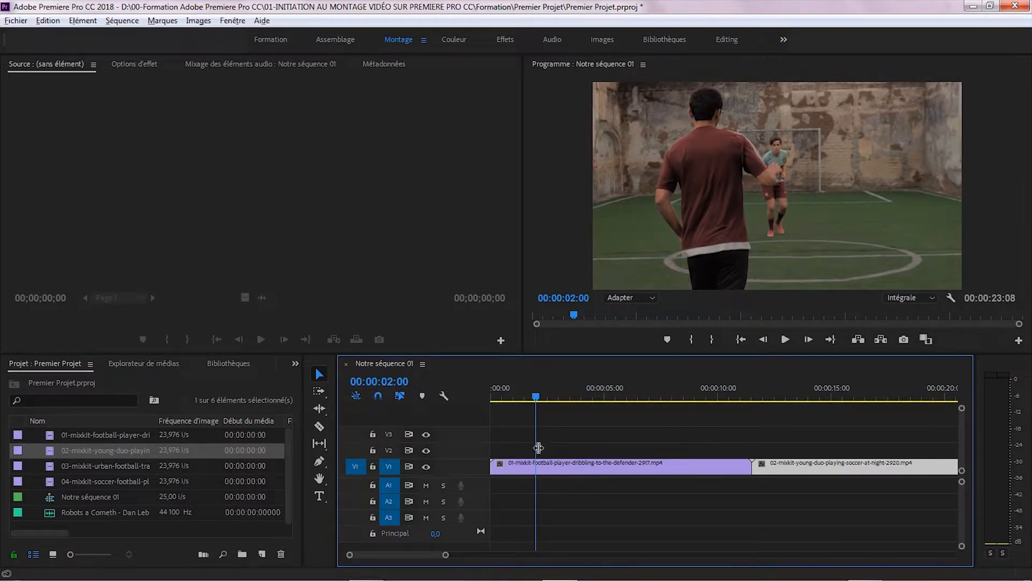
left_click(422, 396)
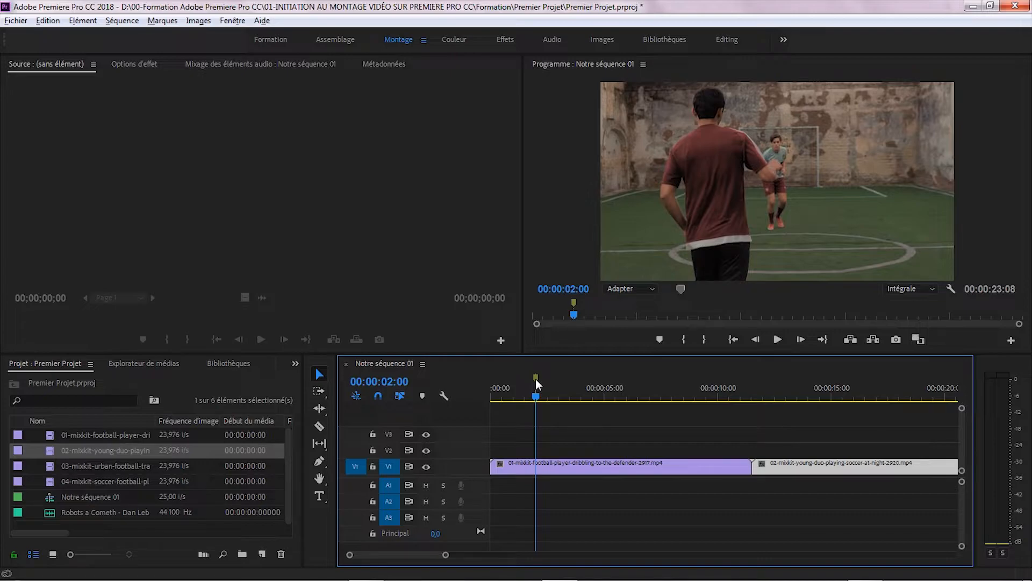
Name the marker at 00:00:02:00 "Début de l'effet" and set its colour to red.
right_click(536, 378)
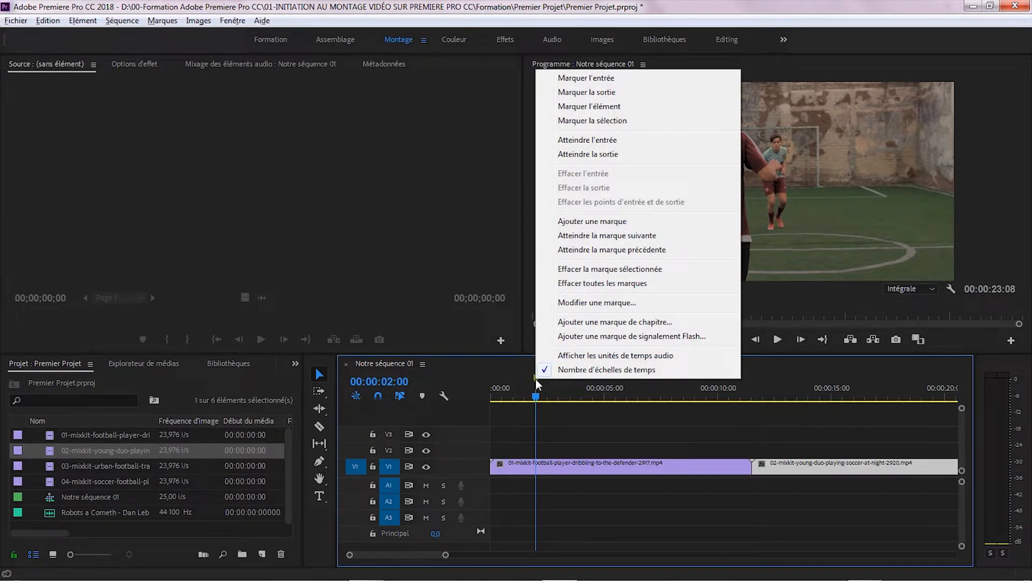
left_click(606, 305)
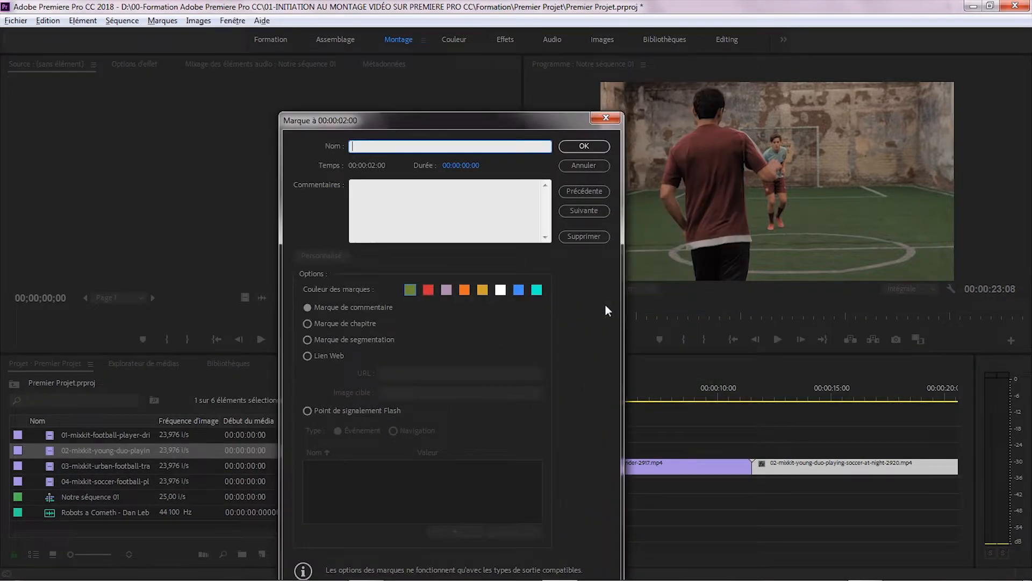
type("Début de l'effet")
left_click(428, 289)
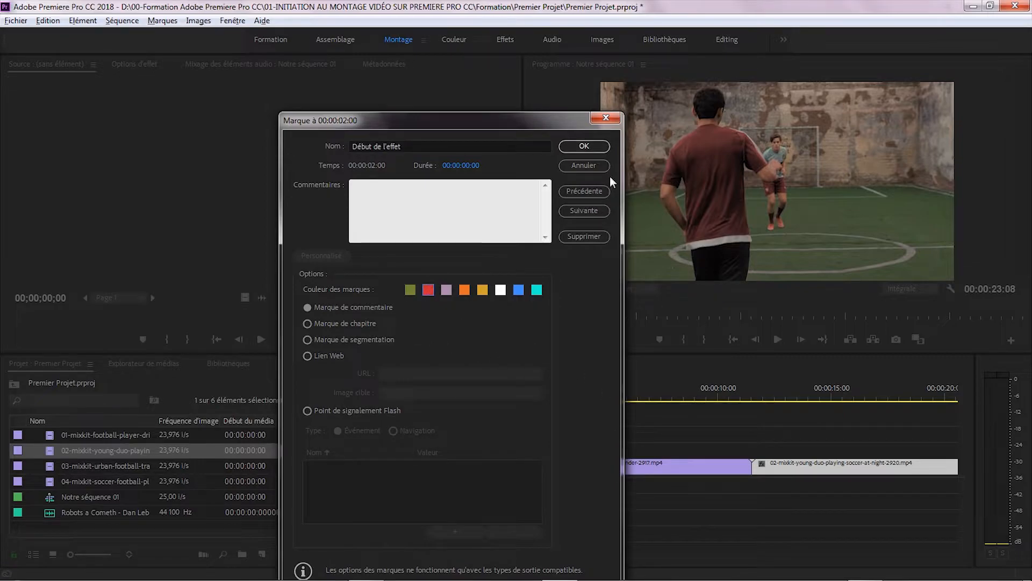
left_click(592, 148)
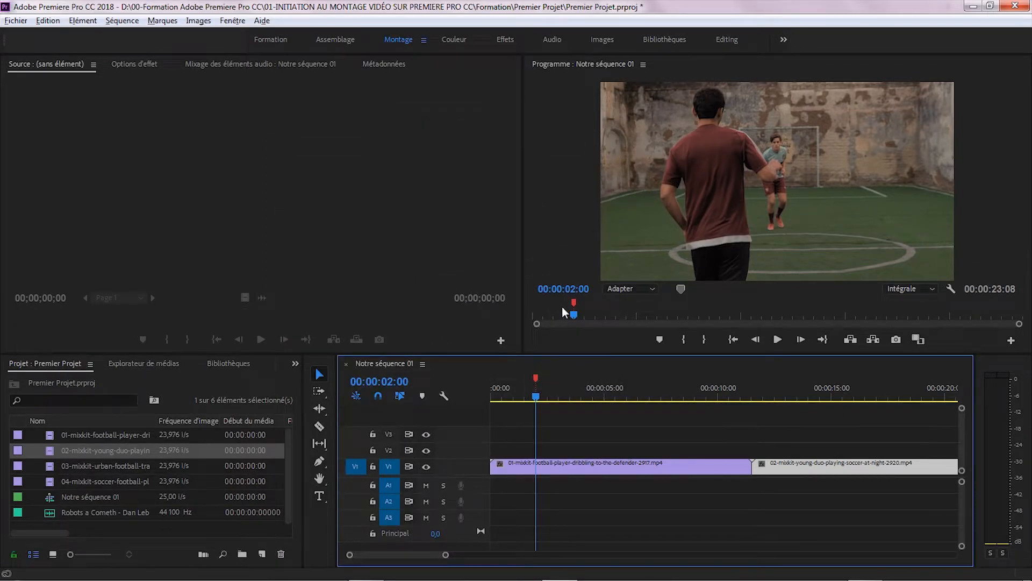
mouse_move(574, 306)
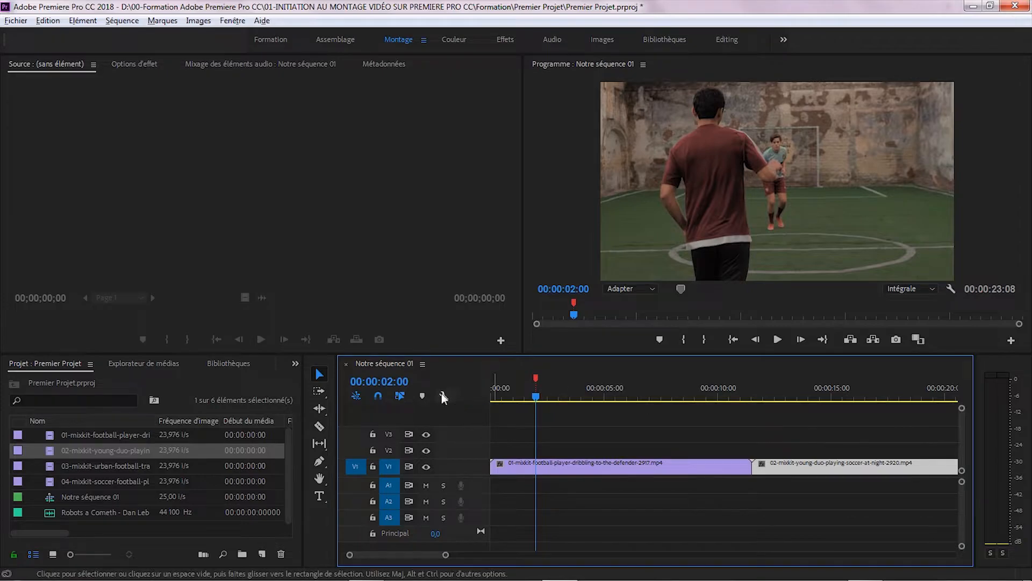
Move the playhead to 00:00:05:00 and add a second sequence marker there.
left_click(405, 381)
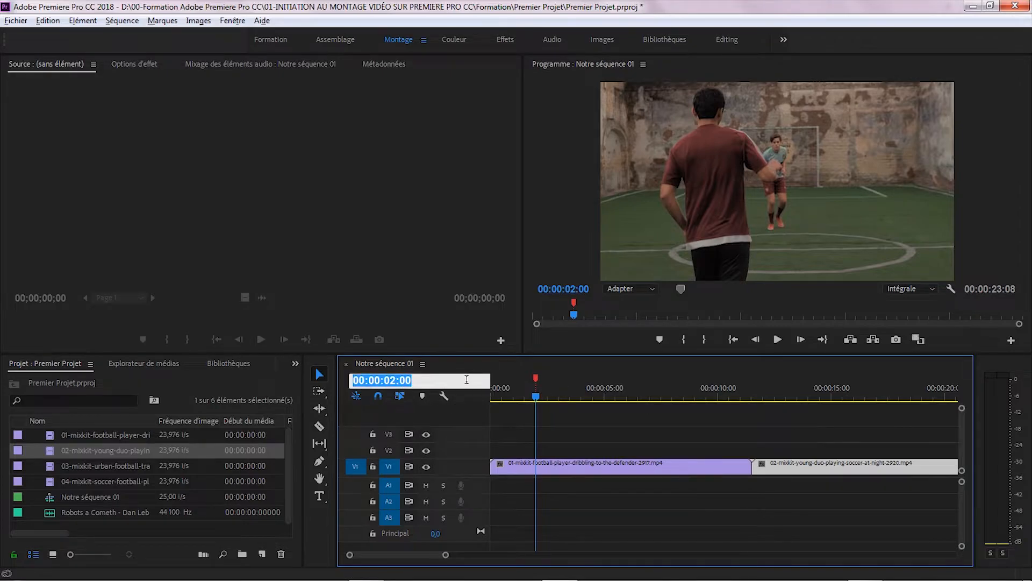
type("0500")
key("Return")
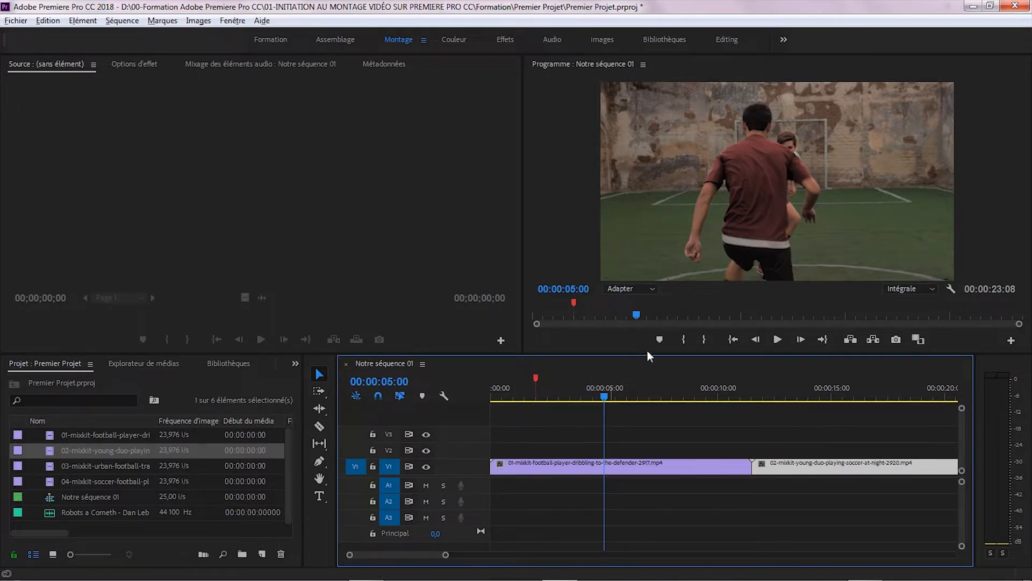
left_click(660, 339)
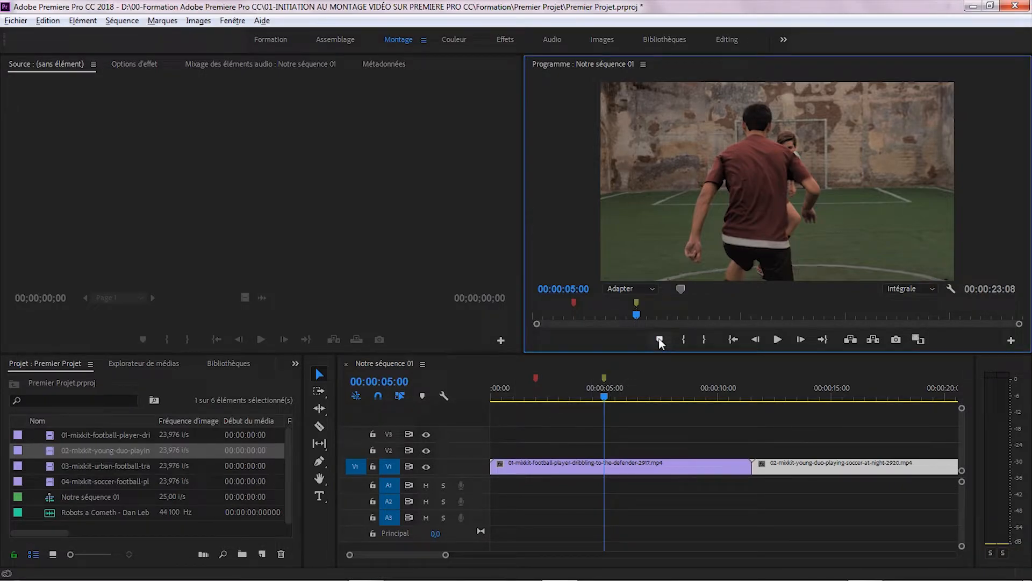
Name the marker at 00:00:05:00 "Fin de l'effet" and set its colour to cyan (#19F4D6).
left_click(604, 377)
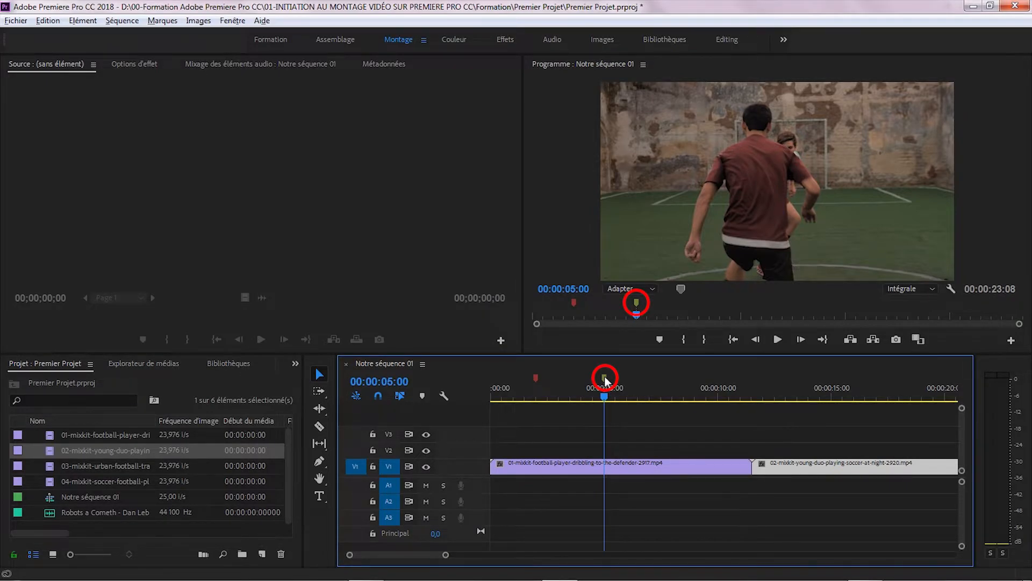
right_click(605, 376)
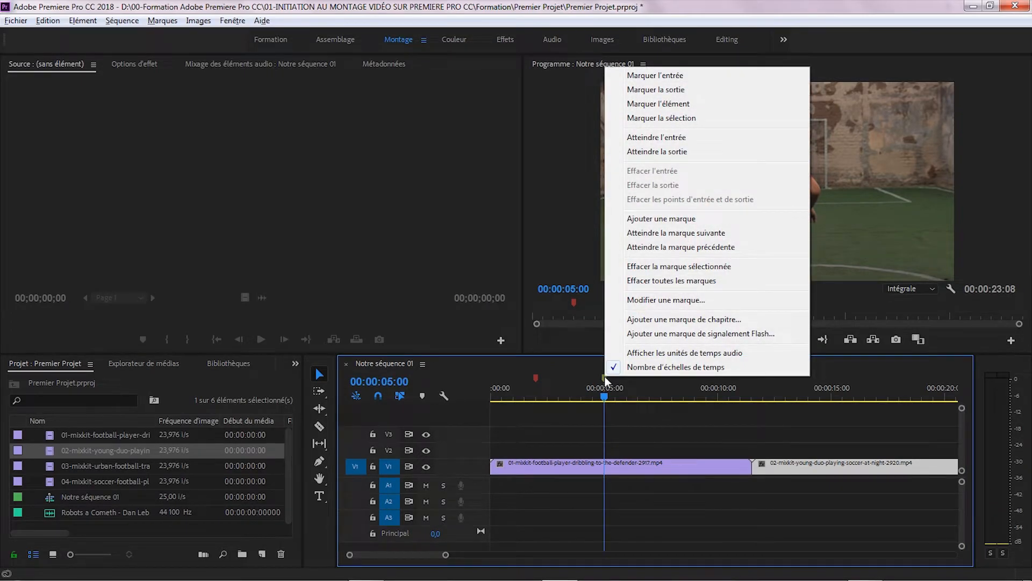
left_click(658, 300)
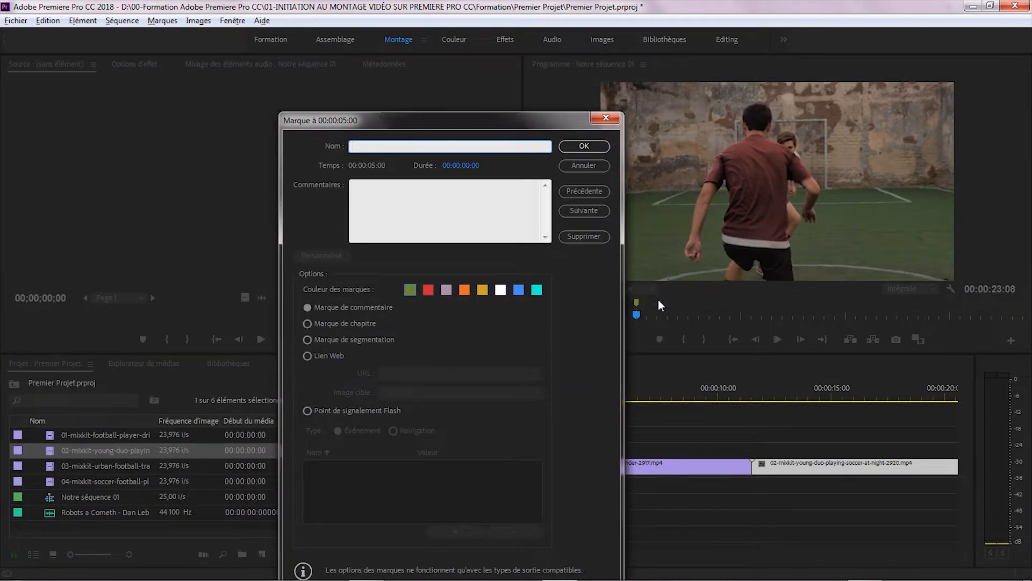
type("Fin de l'effet")
left_click(536, 291)
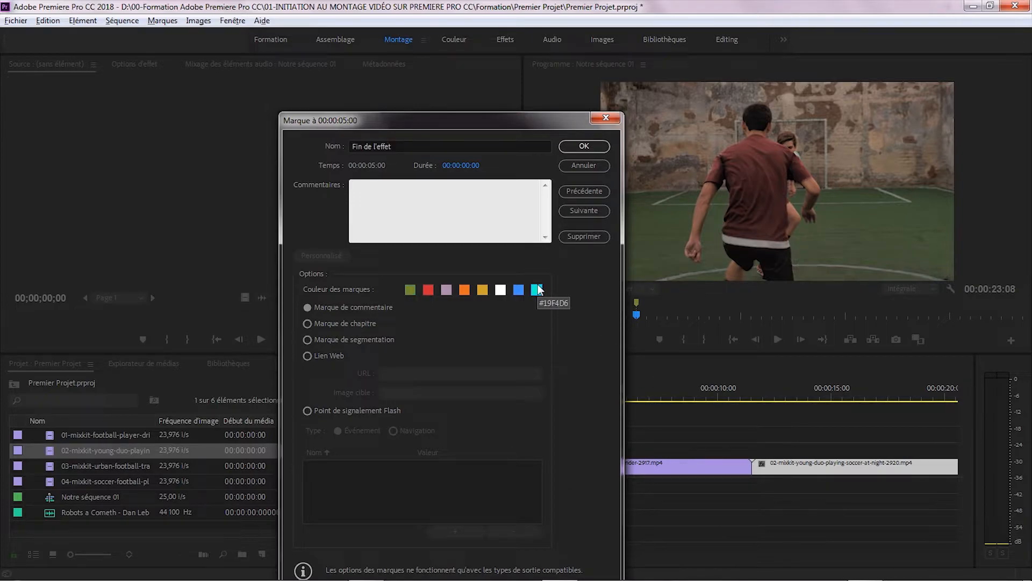
left_click(584, 146)
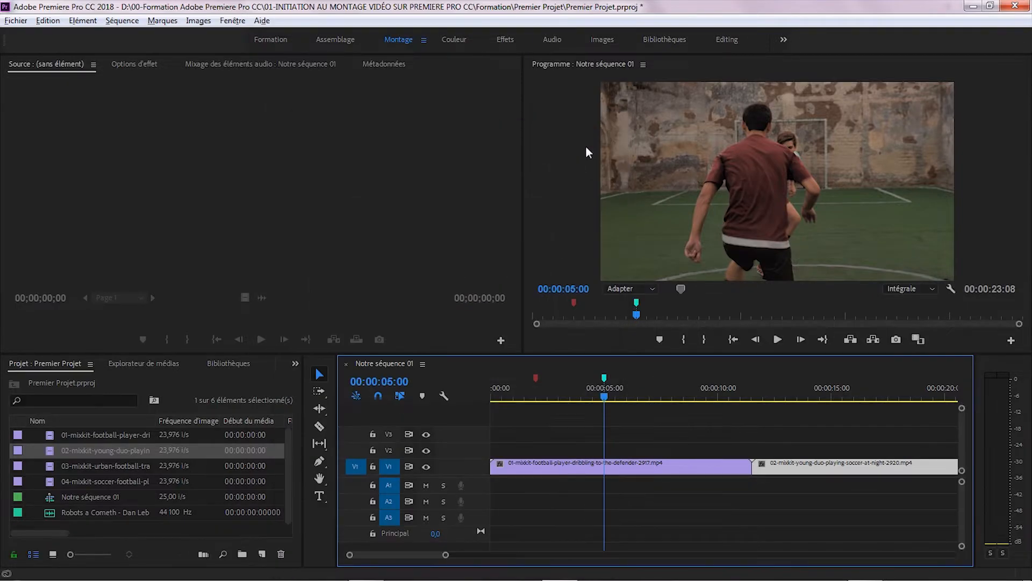
Clear the cyan marker at 00:00:05:00 from the sequence, and clear all the other markers.
right_click(606, 382)
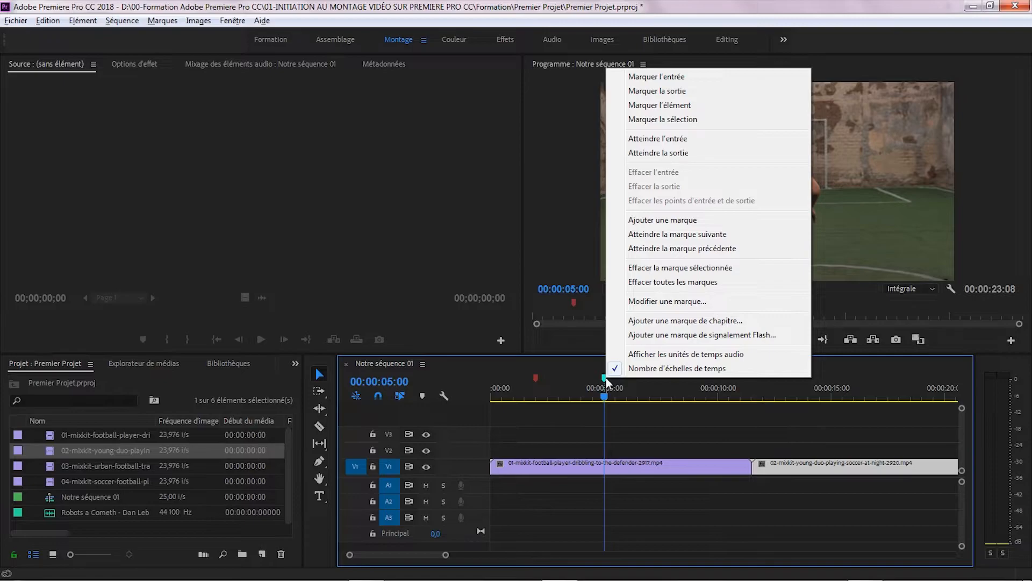
left_click(663, 270)
mouse_move(537, 379)
right_click(590, 382)
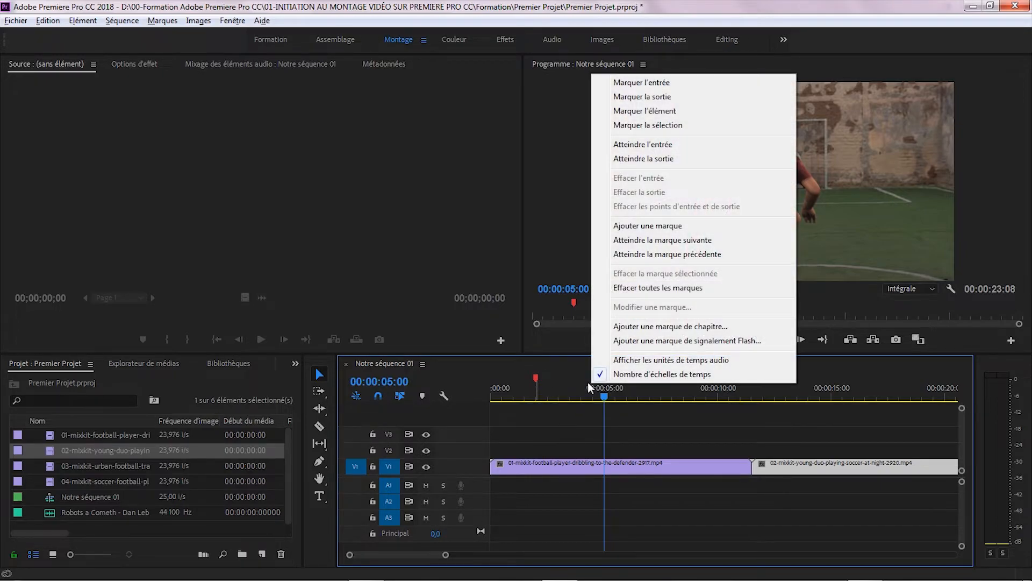
left_click(644, 290)
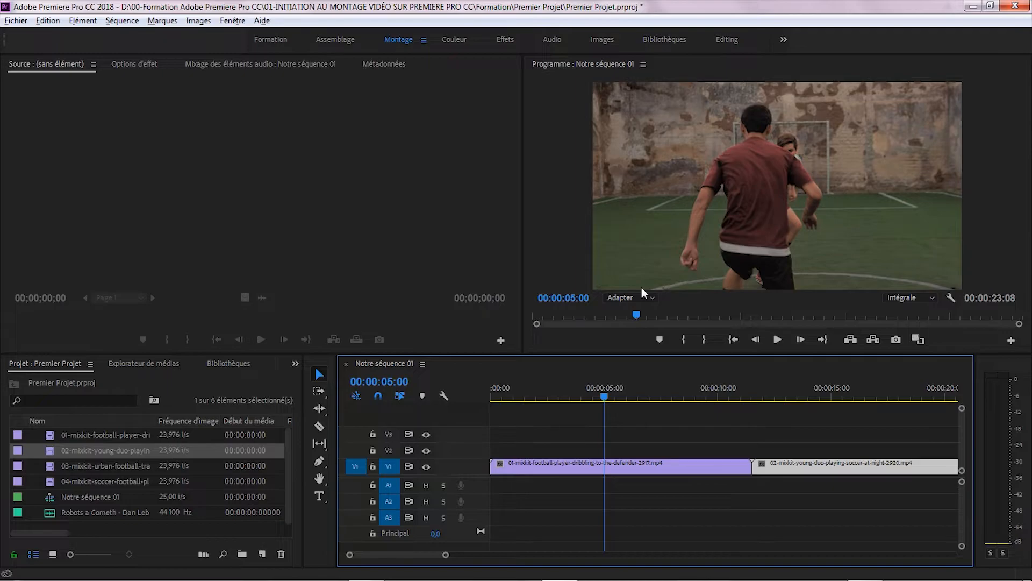
Turn off the display of video clip names on the timeline, and turn it back on.
left_click(443, 396)
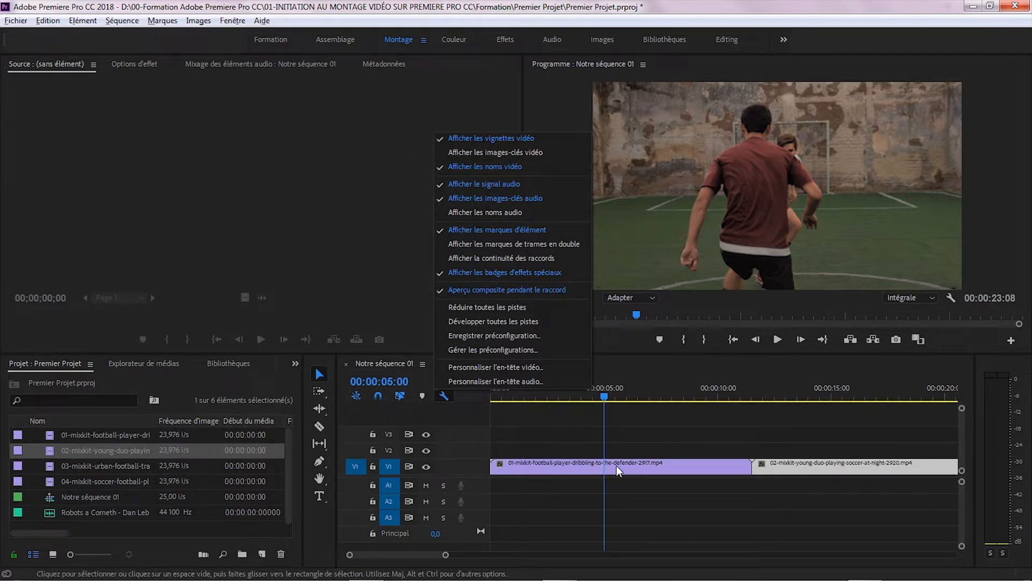
left_click(441, 166)
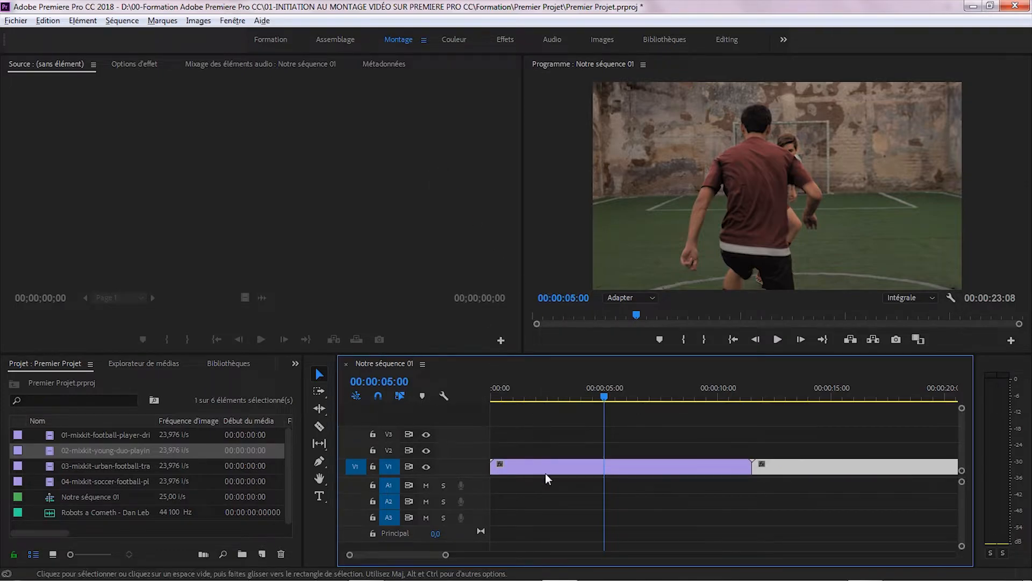
left_click(443, 396)
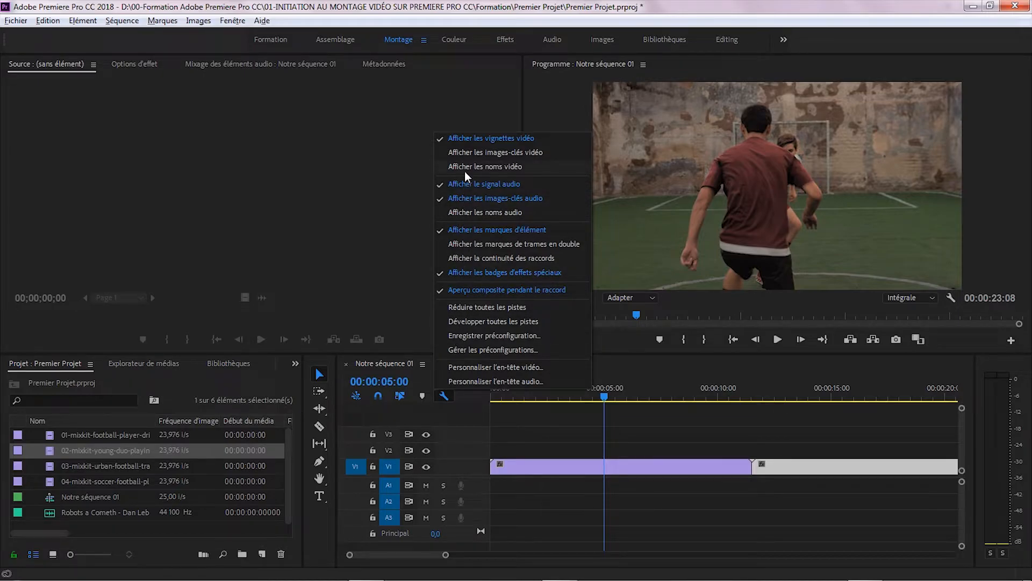
left_click(441, 167)
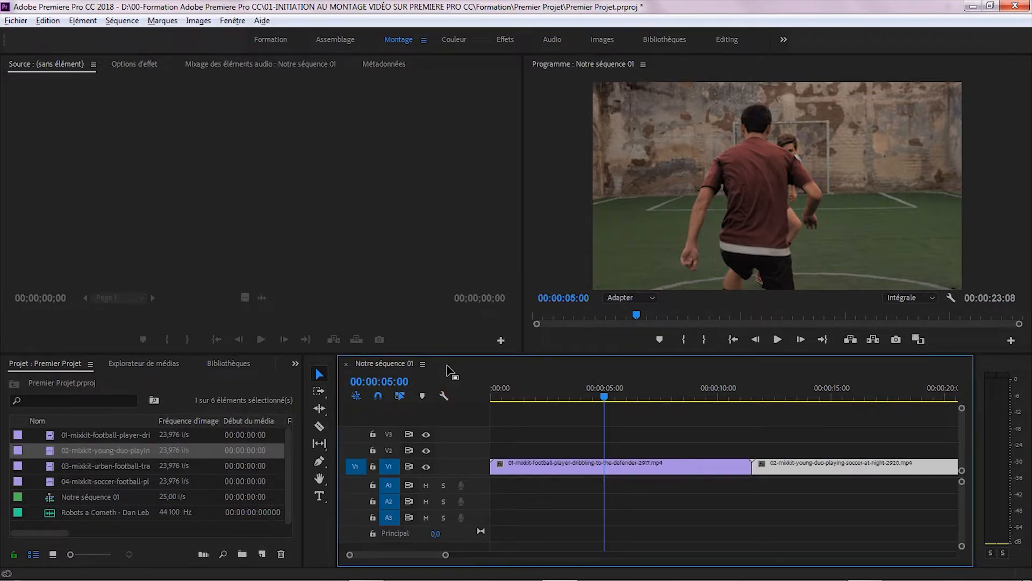
Minimise all tracks of the sequence, and expand them all.
left_click(443, 397)
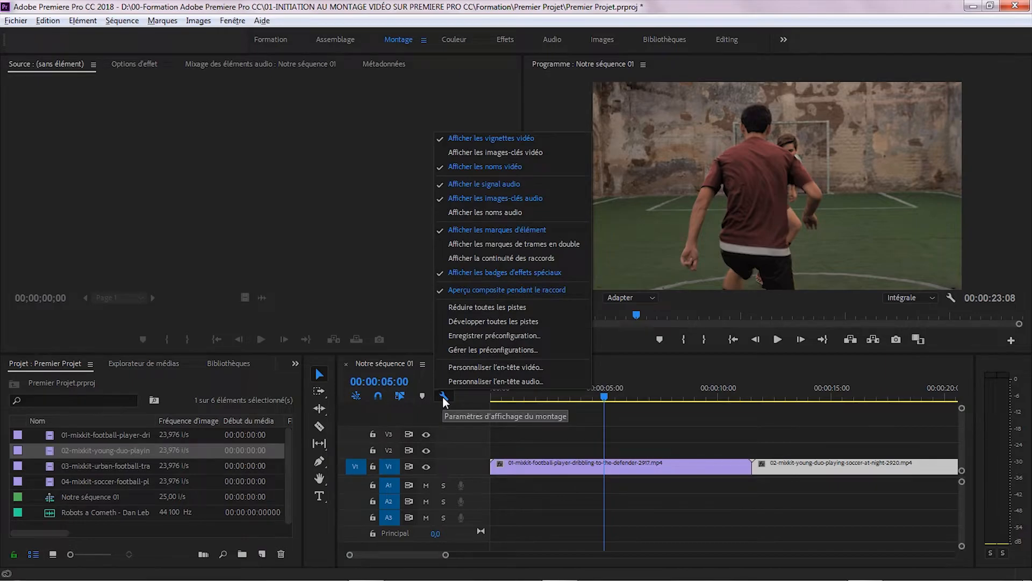
left_click(483, 306)
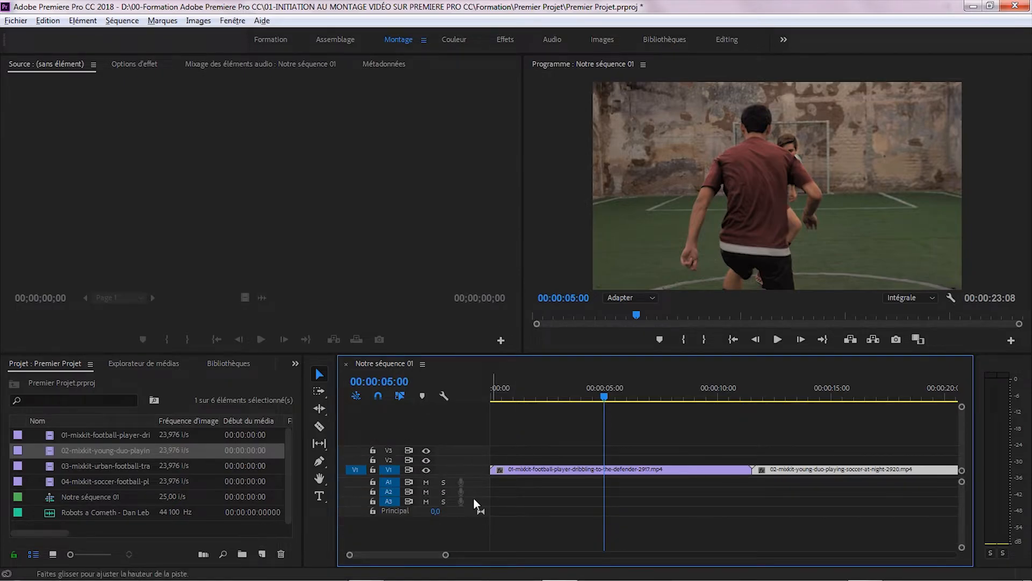
left_click(446, 396)
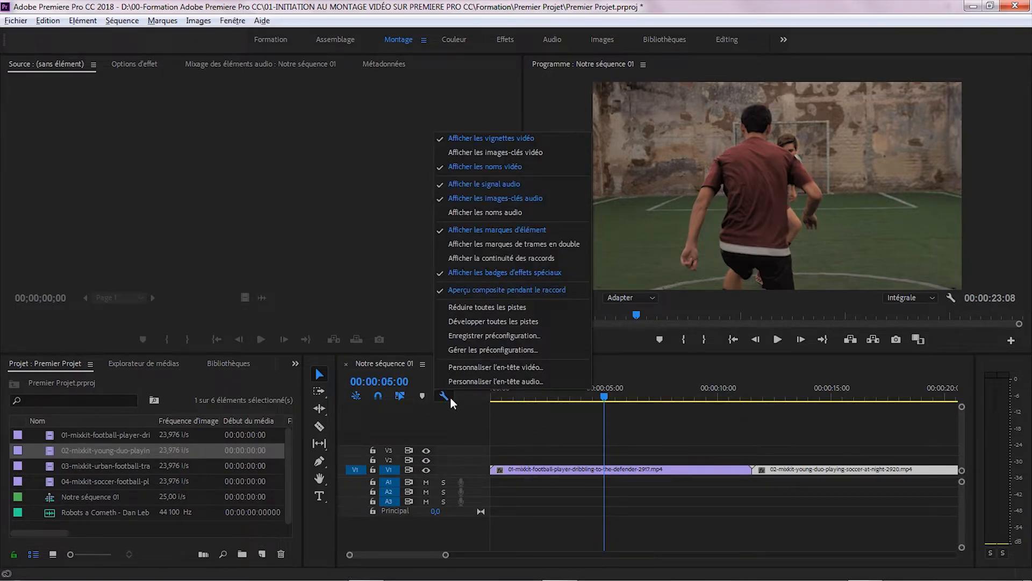
left_click(478, 322)
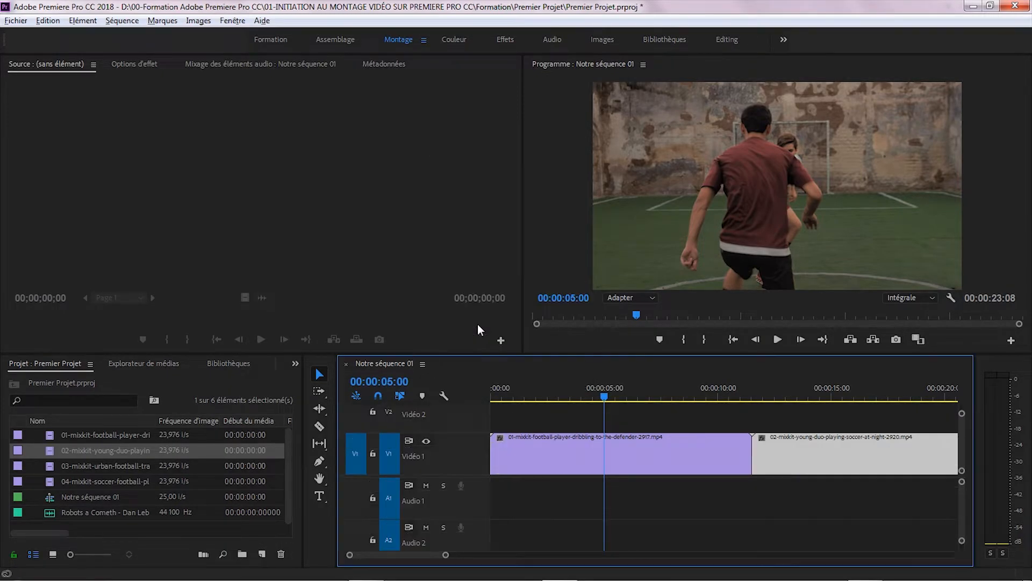
Minimise all tracks of the sequence, and increase the height of video track V1.
left_click(444, 395)
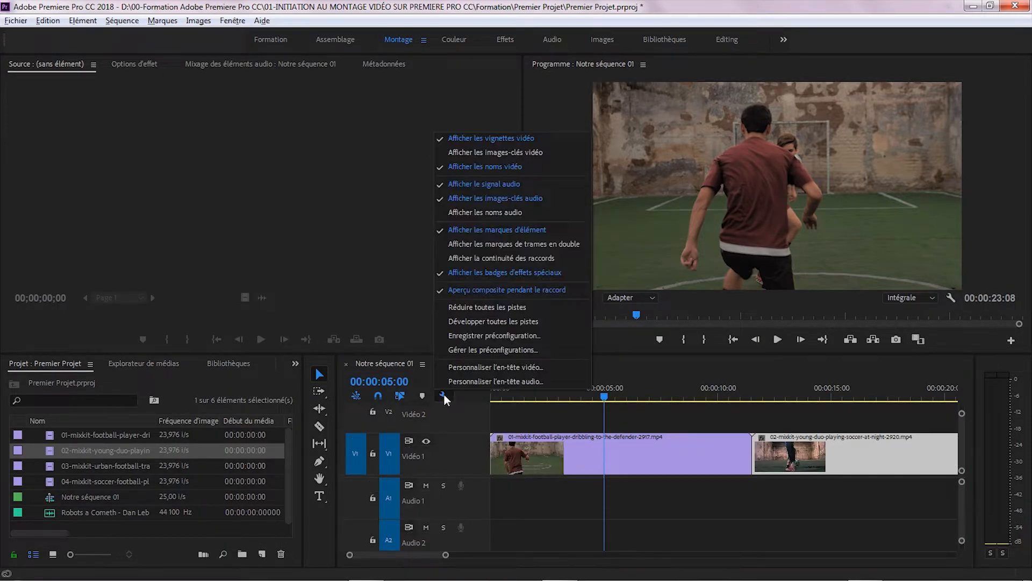
left_click(483, 308)
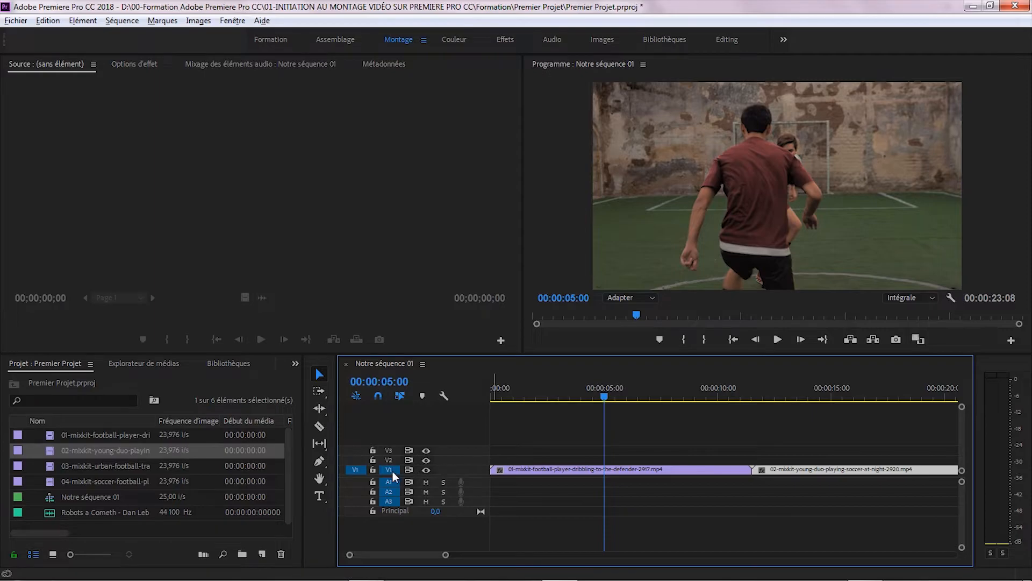
left_click_drag(452, 465, 475, 486)
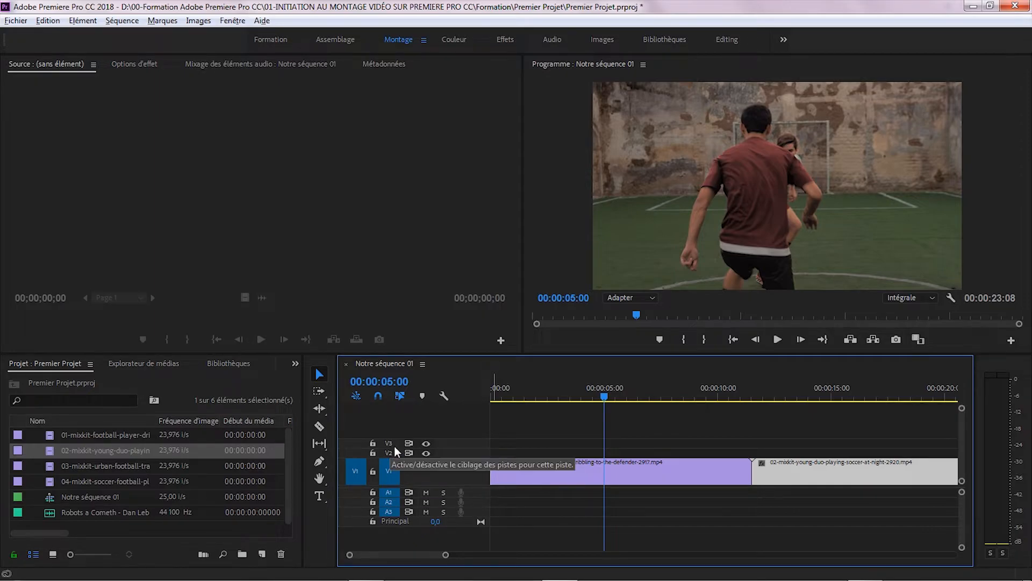
Stack clips 02, 03 and 04 at the sequence start on tracks V2, V3 and a new V4, above the first clip.
left_click_drag(787, 470, 527, 453)
left_click(113, 467)
left_click_drag(113, 468, 497, 446)
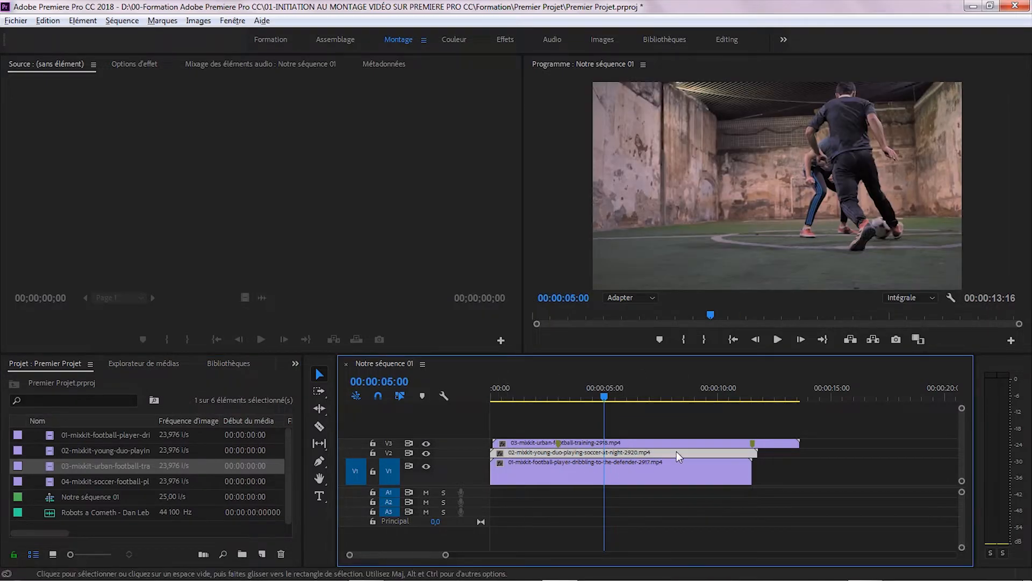
left_click_drag(689, 441, 680, 447)
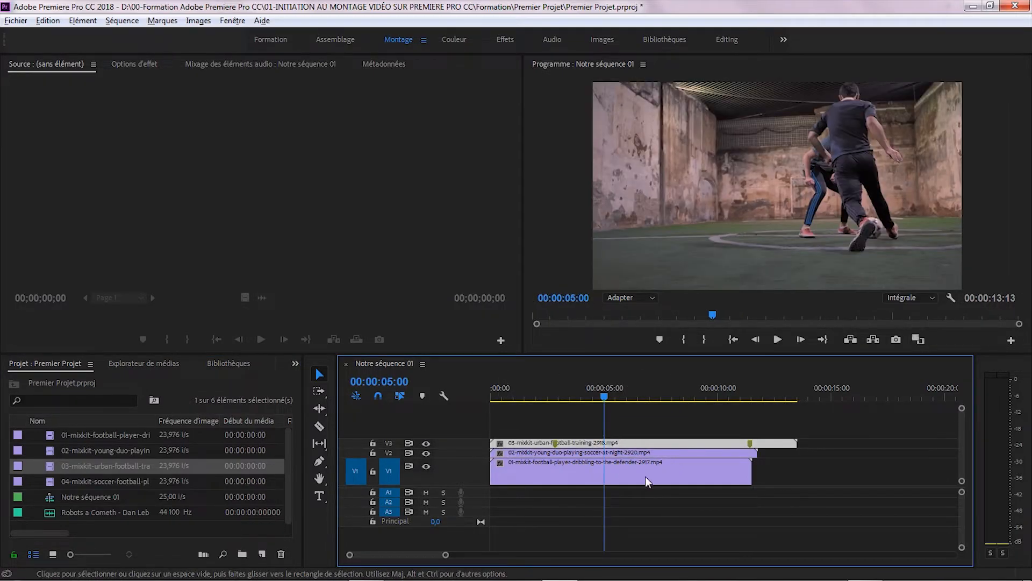
left_click_drag(93, 480, 471, 427)
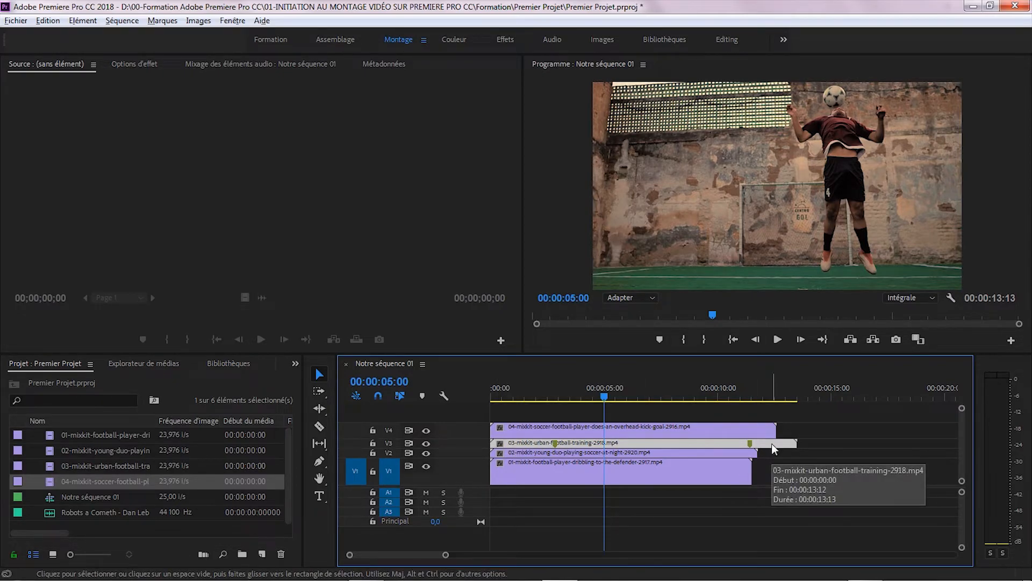
Delete clips 03 and 04 from tracks V3 and V4, and increase the height of track V2.
key("Delete")
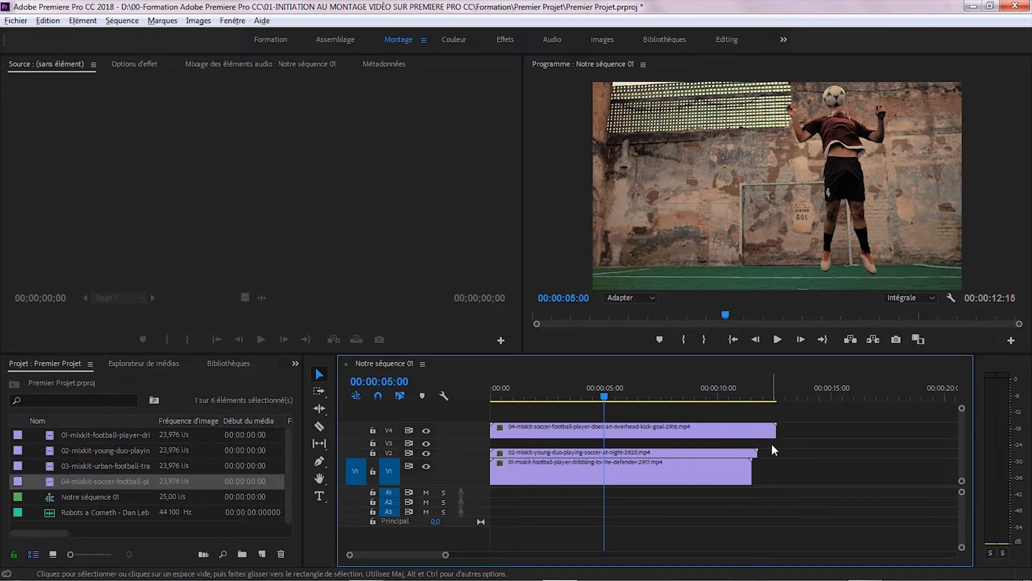
left_click(765, 434)
key("Delete")
left_click_drag(462, 448, 461, 437)
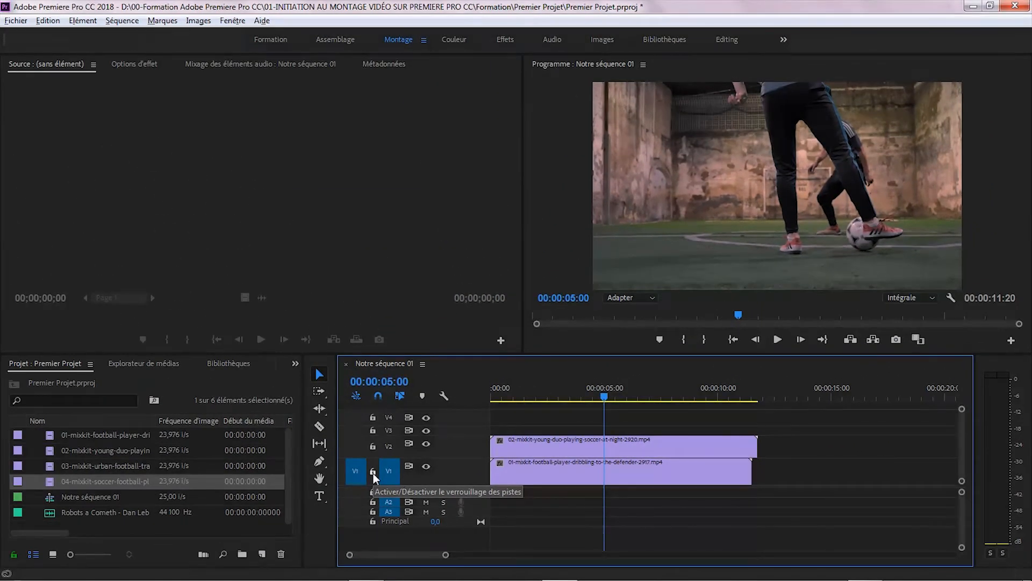
Lock video track V1, and unlock it again.
left_click(180, 455)
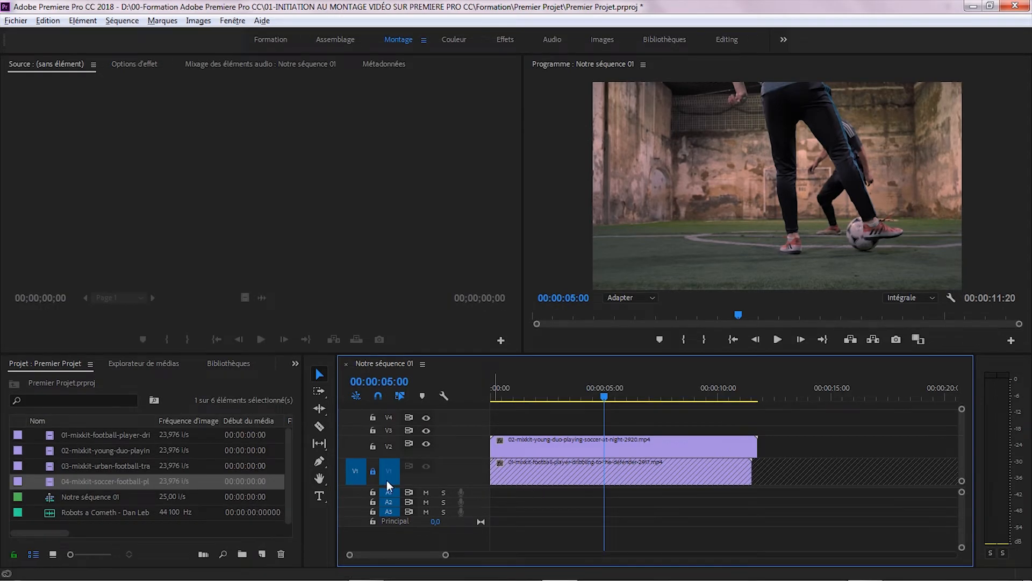
left_click(371, 470)
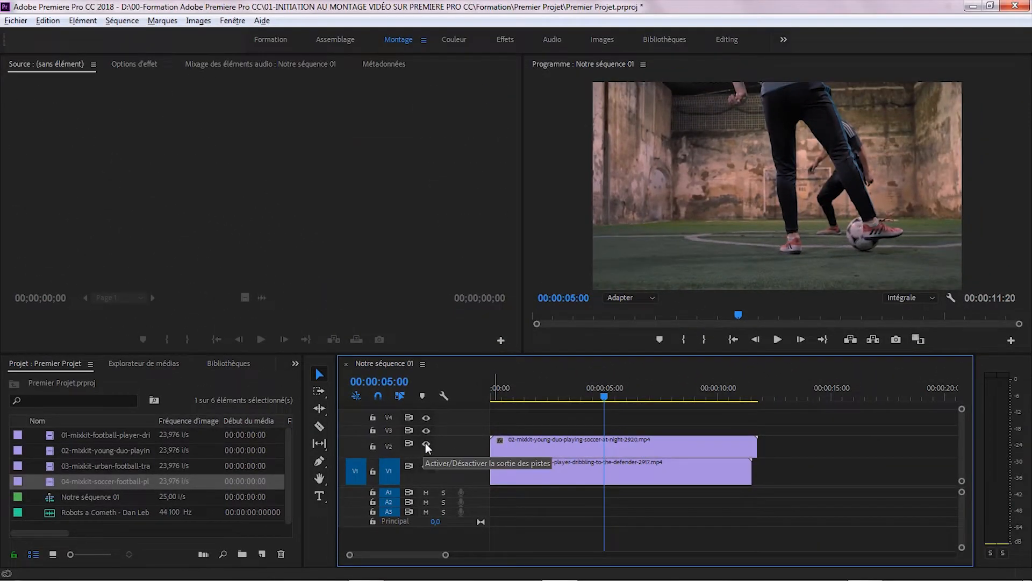
Turn off the output of video tracks V2 and V1, and turn both back on.
left_click(426, 443)
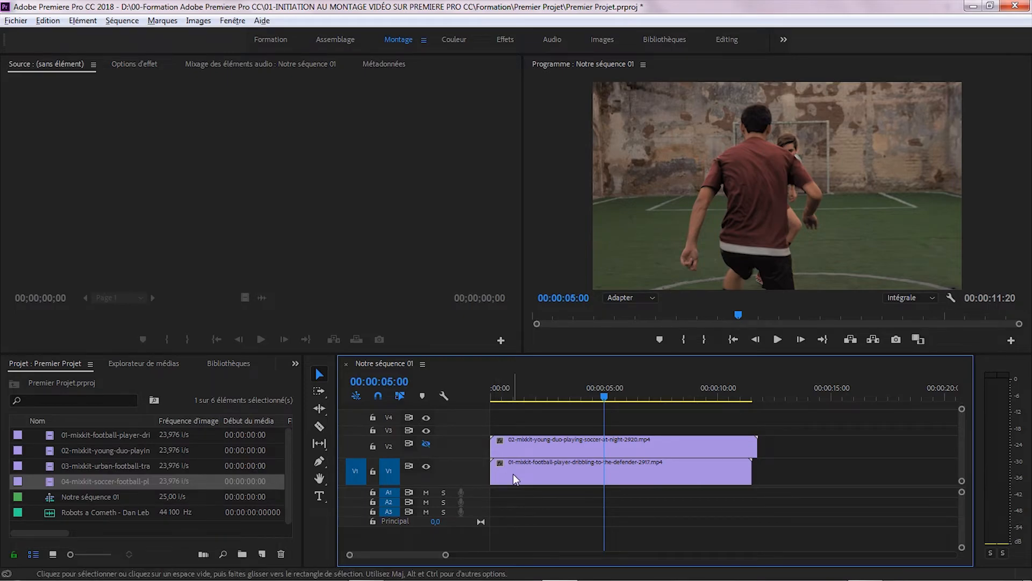
left_click(426, 466)
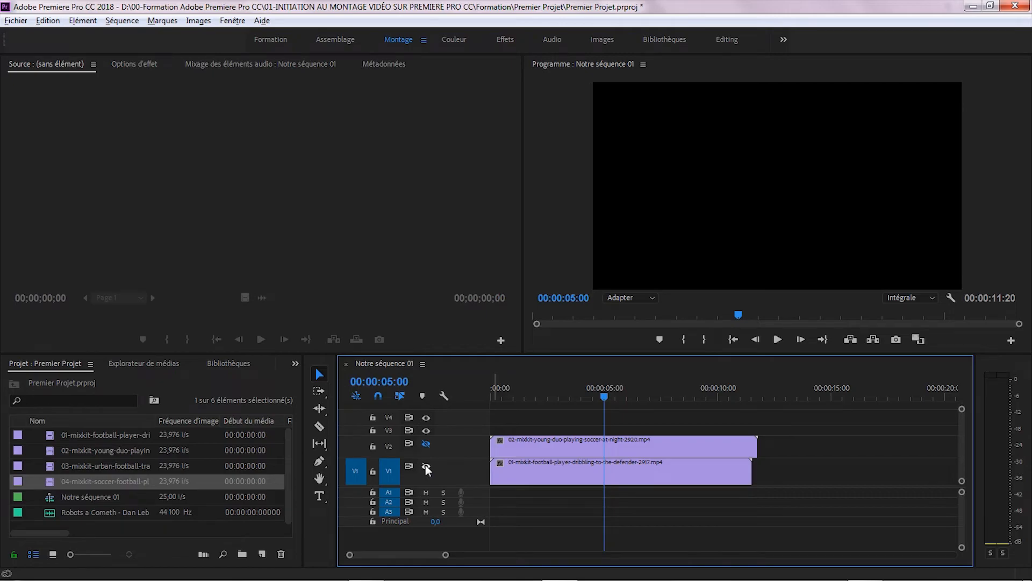
left_click(426, 465)
left_click(426, 447)
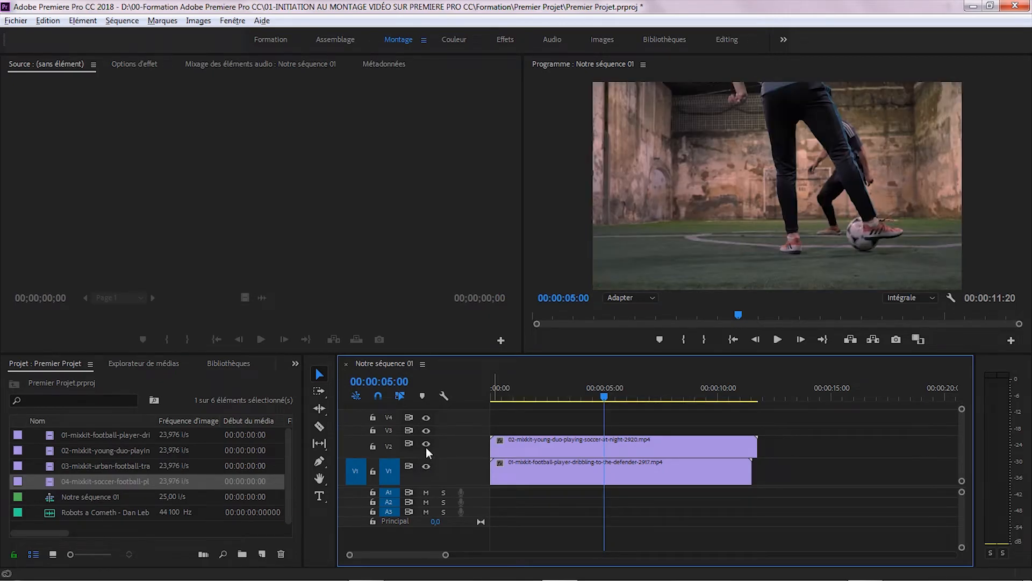
Move clip 02 from V2 to V1 directly after clip 01, and zoom the timeline out to fit both clips.
left_click_drag(549, 447, 818, 466)
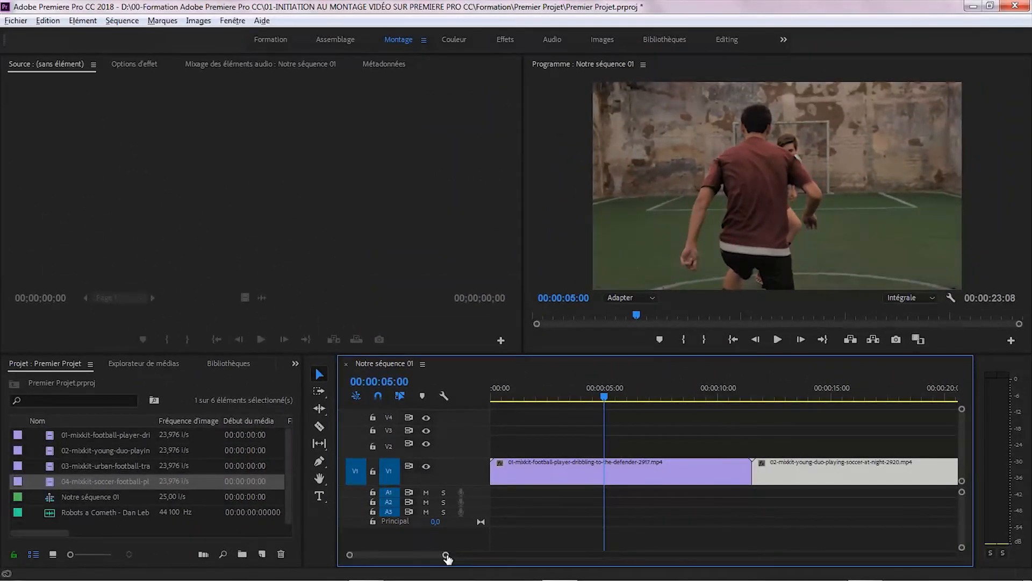
left_click_drag(363, 530, 744, 569)
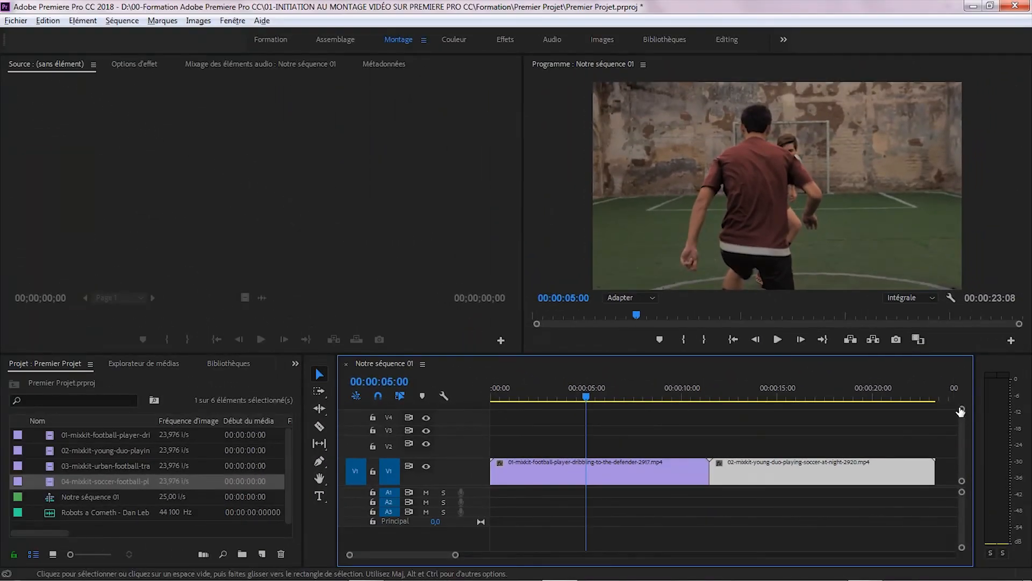
Enlarge the video tracks vertically and shrink them again, and increase the height of the audio tracks.
left_click_drag(962, 407, 968, 419)
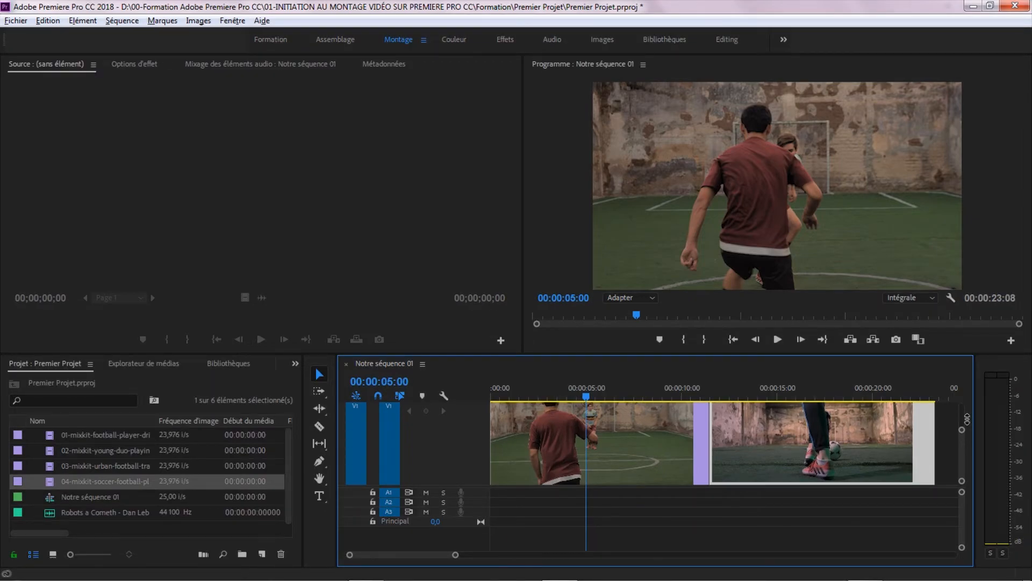
left_click_drag(967, 419, 973, 395)
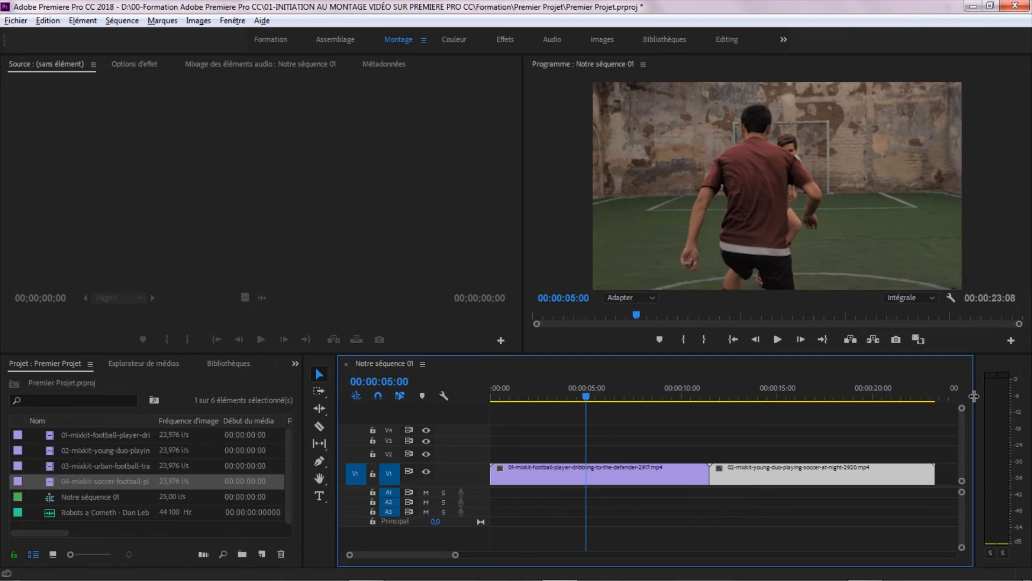
key("alt+=")
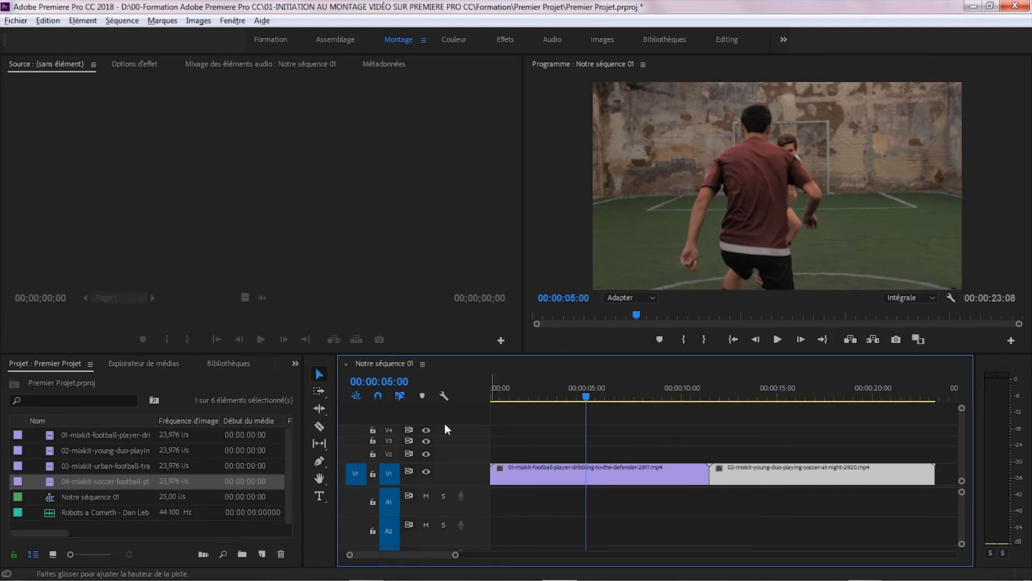
Maximise the timeline panel to fill the workspace, and restore its original size.
double_click(456, 363)
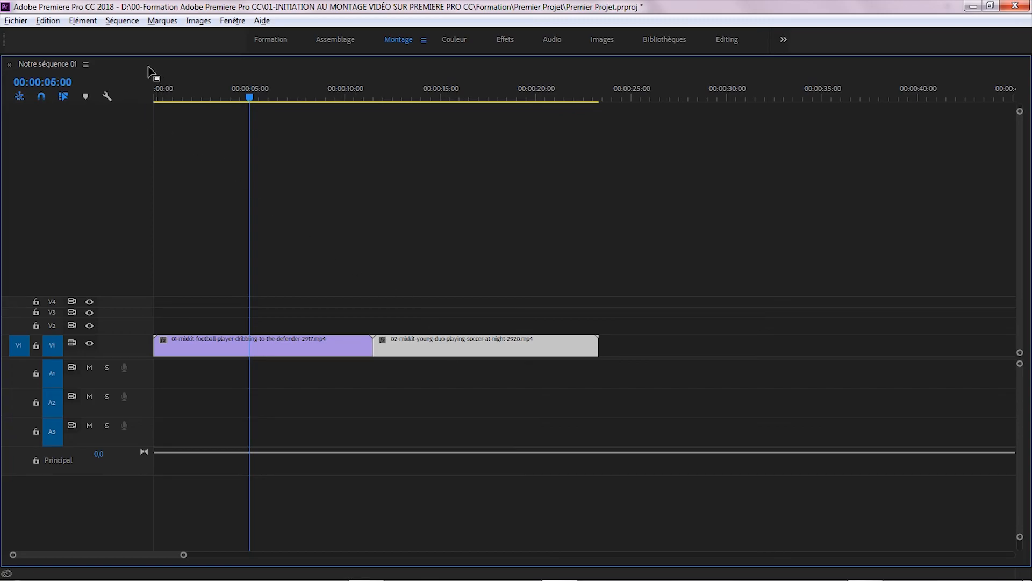
double_click(151, 73)
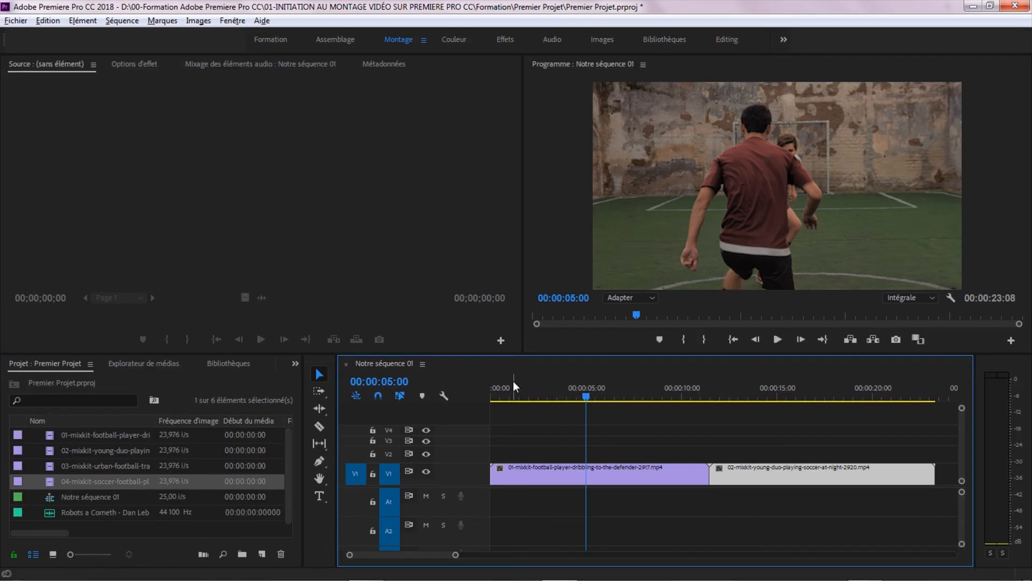